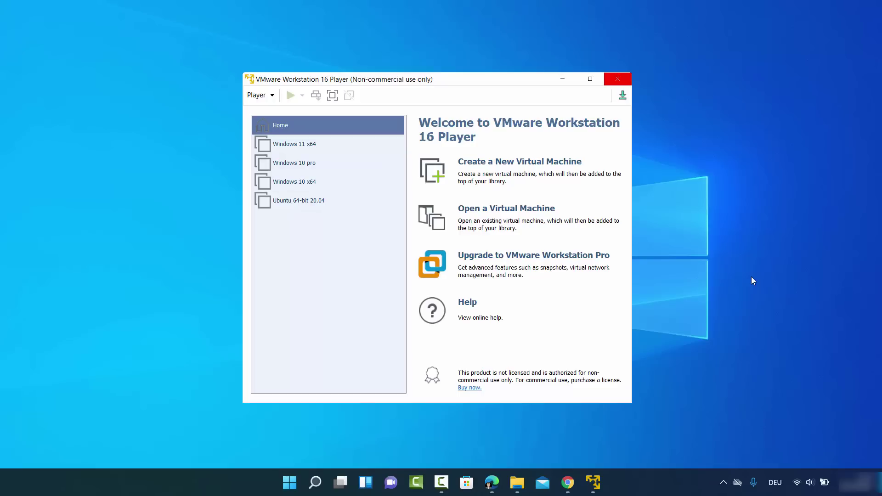
Close the VMware Workstation 16 Player window with Alt+F4
{"action": "key", "text": "alt+F4"}
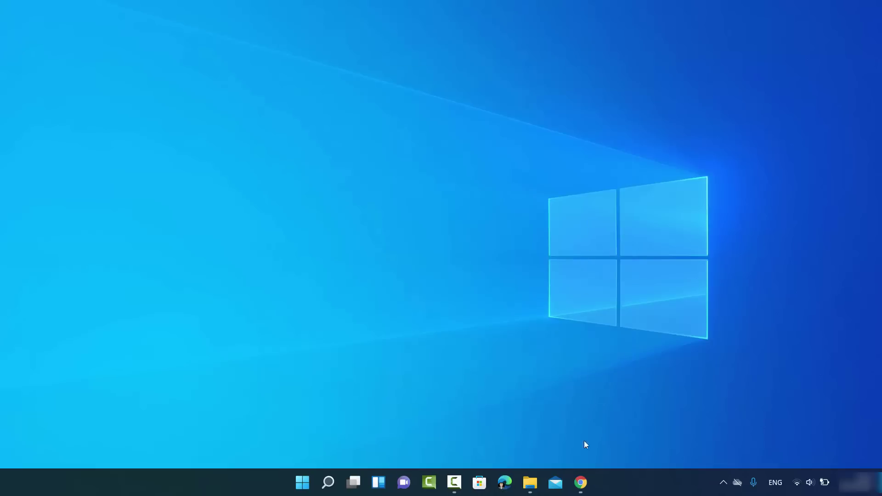
Restore Chrome and open the 'Download Windows 11 - Microsoft' result for 'windows 11 iso'
{"action": "left_click", "coordinate": [581, 482]}
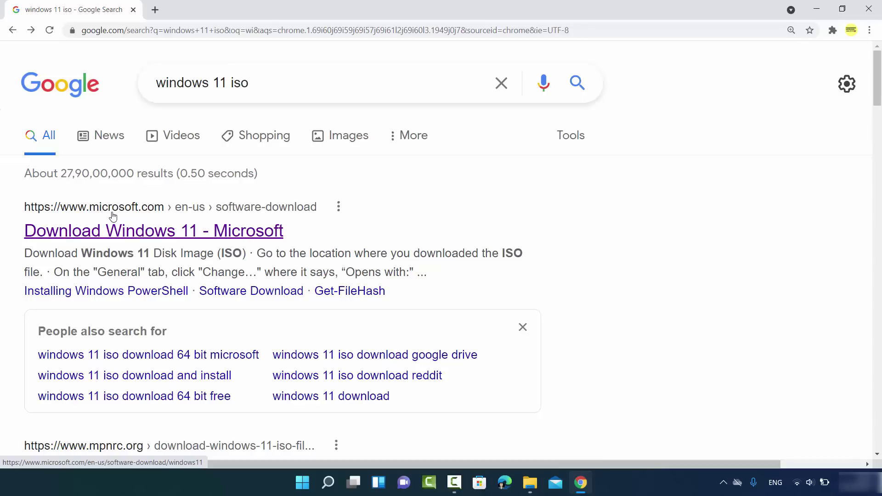
{"action": "left_click", "coordinate": [192, 235]}
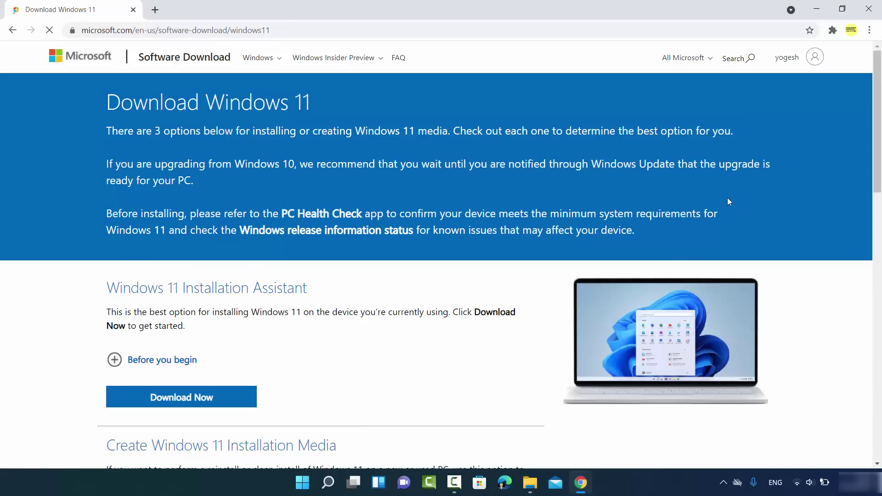
Dismiss the Edge recommendation banner and scroll down to the Disk Image (ISO) section
{"action": "left_click", "coordinate": [374, 27]}
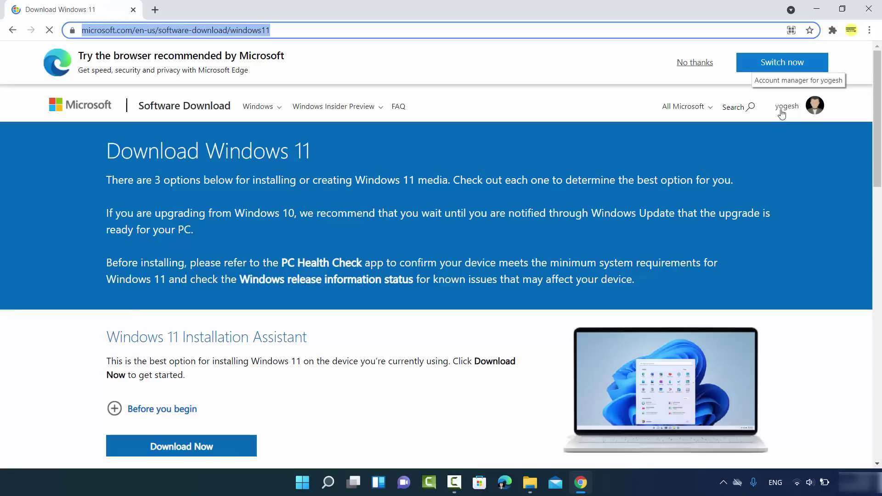
{"action": "left_click", "coordinate": [693, 63]}
{"action": "scroll", "coordinate": [279, 205], "scroll_direction": "down", "scroll_amount": 1}
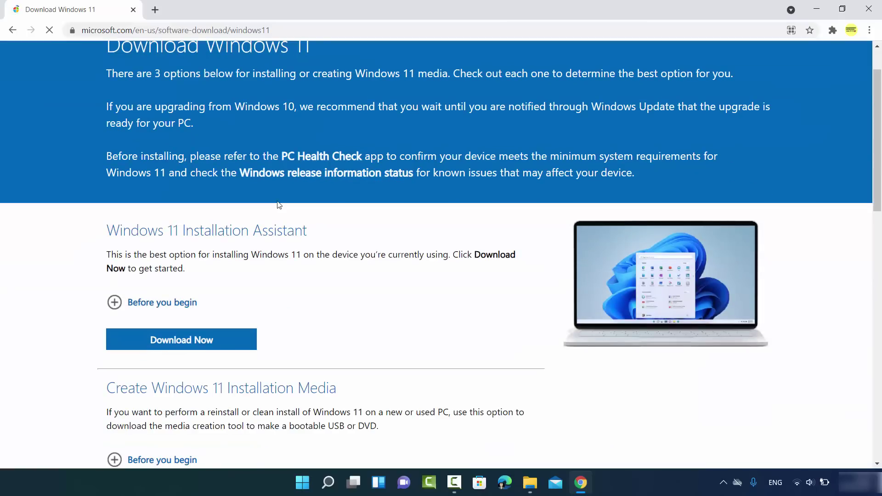
{"action": "scroll", "coordinate": [279, 205], "scroll_direction": "down", "scroll_amount": 5}
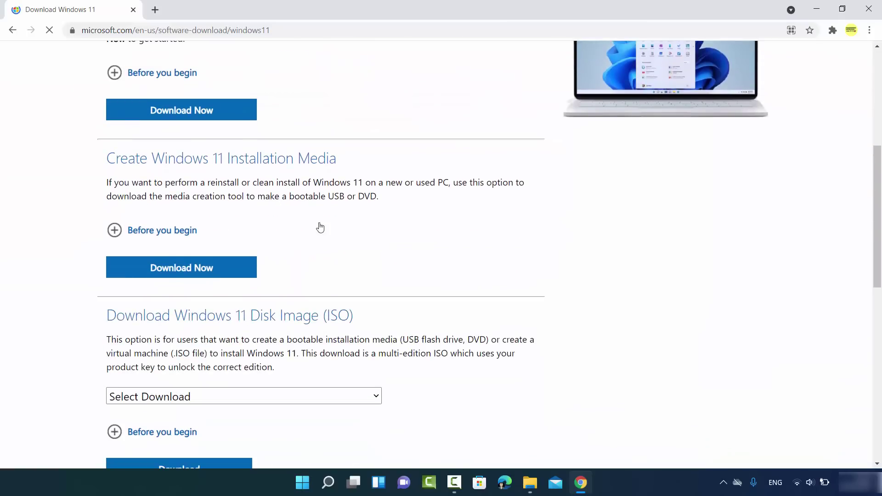
{"action": "scroll", "coordinate": [325, 238], "scroll_direction": "down", "scroll_amount": 1}
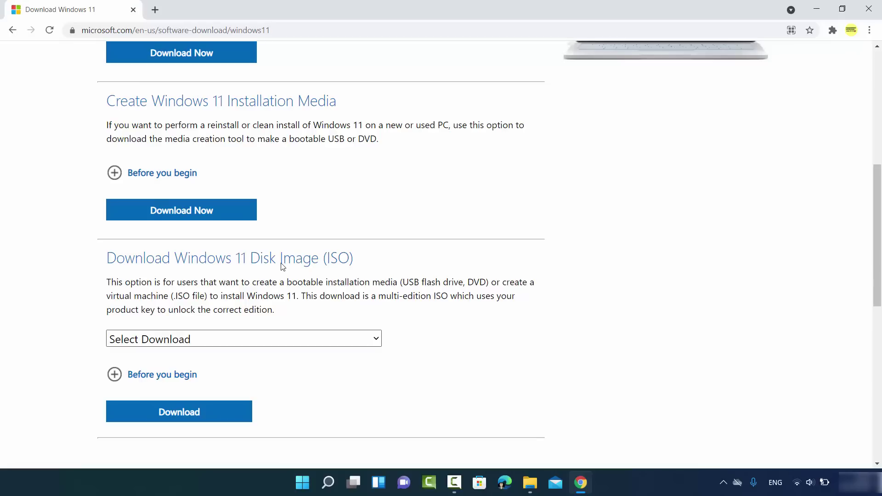
{"action": "scroll", "coordinate": [267, 276], "scroll_direction": "down", "scroll_amount": 1}
Select Windows 11 as the disk image and request its download
{"action": "left_click", "coordinate": [250, 281]}
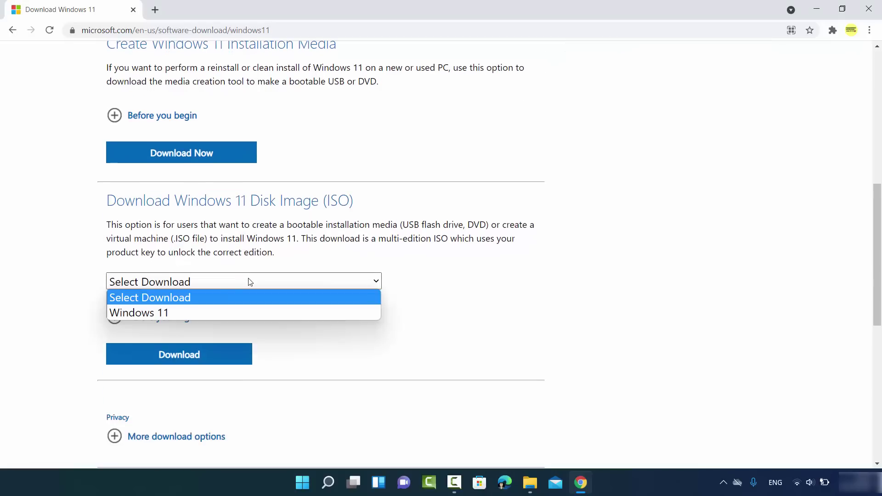
{"action": "left_click", "coordinate": [182, 313]}
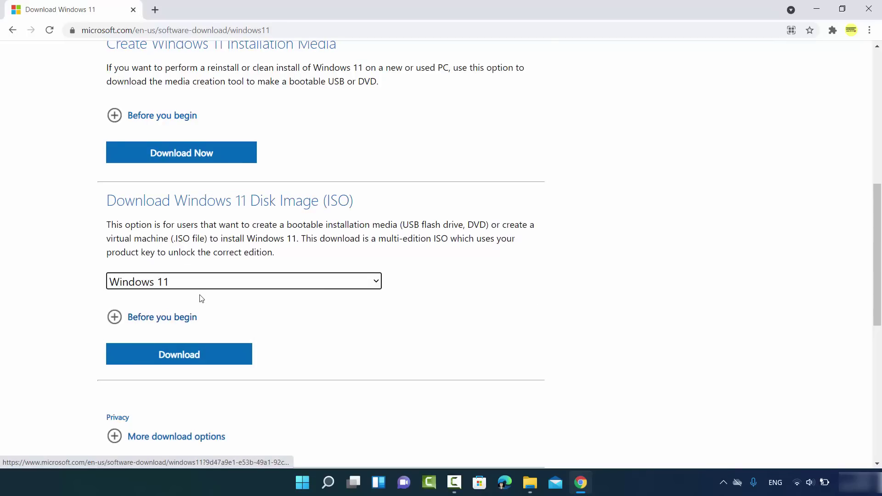
{"action": "scroll", "coordinate": [201, 298], "scroll_direction": "down", "scroll_amount": 1}
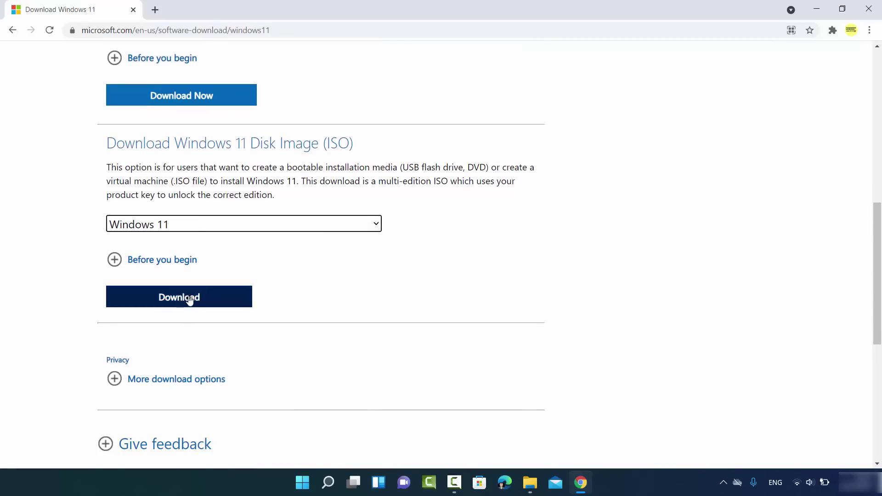
{"action": "left_click", "coordinate": [190, 301]}
{"action": "scroll", "coordinate": [183, 302], "scroll_direction": "down", "scroll_amount": 3}
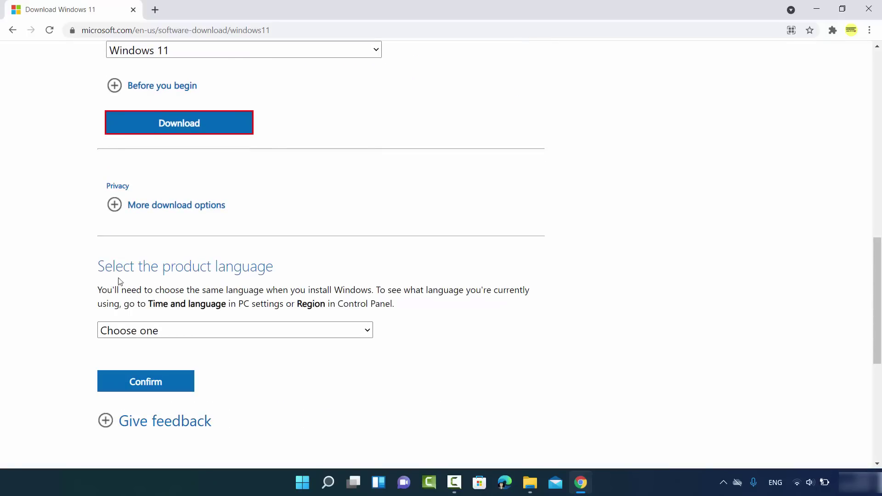
Confirm English International as the product language and start the 64-bit ISO download
{"action": "left_click", "coordinate": [176, 327]}
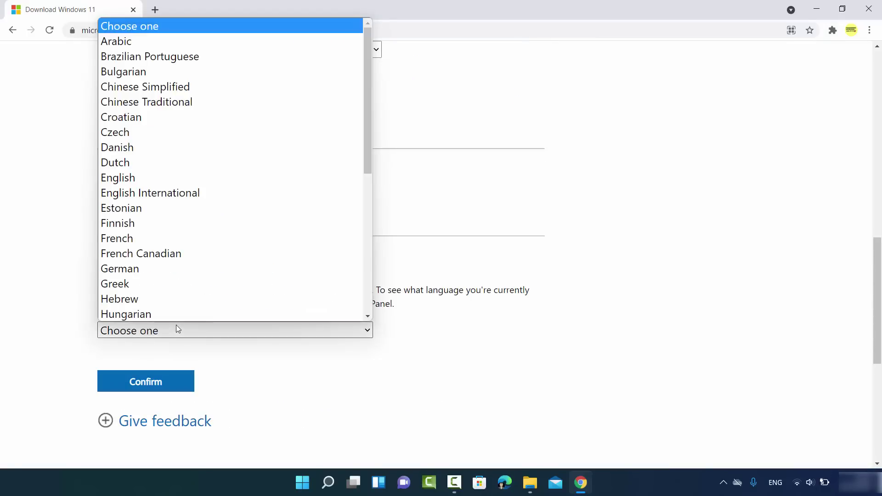
{"action": "left_click", "coordinate": [159, 193]}
{"action": "scroll", "coordinate": [196, 223], "scroll_direction": "down", "scroll_amount": 4}
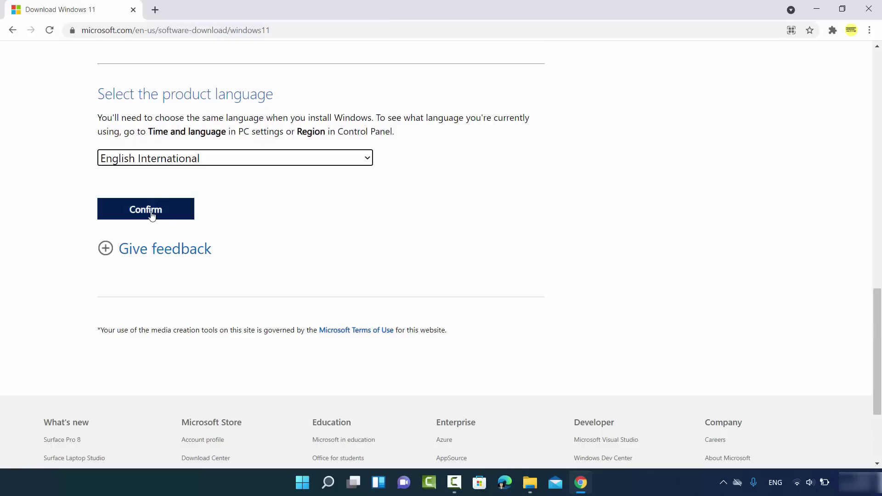
{"action": "left_click", "coordinate": [157, 216]}
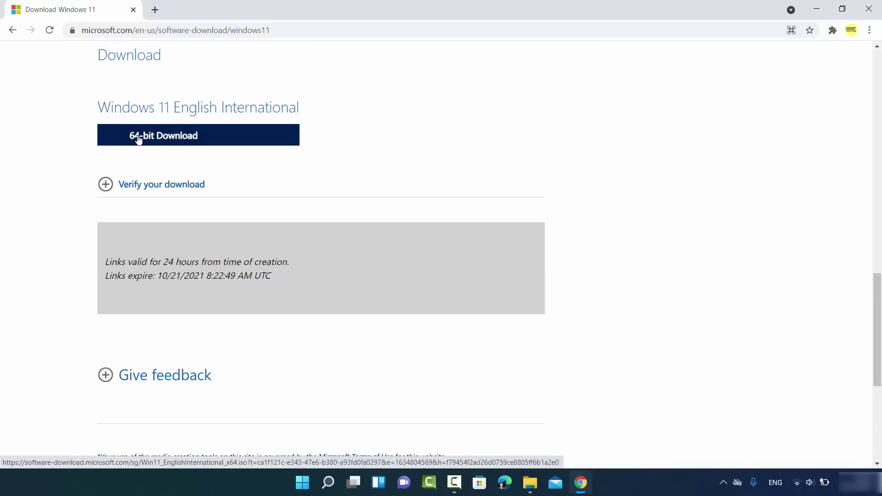
{"action": "left_click", "coordinate": [174, 141]}
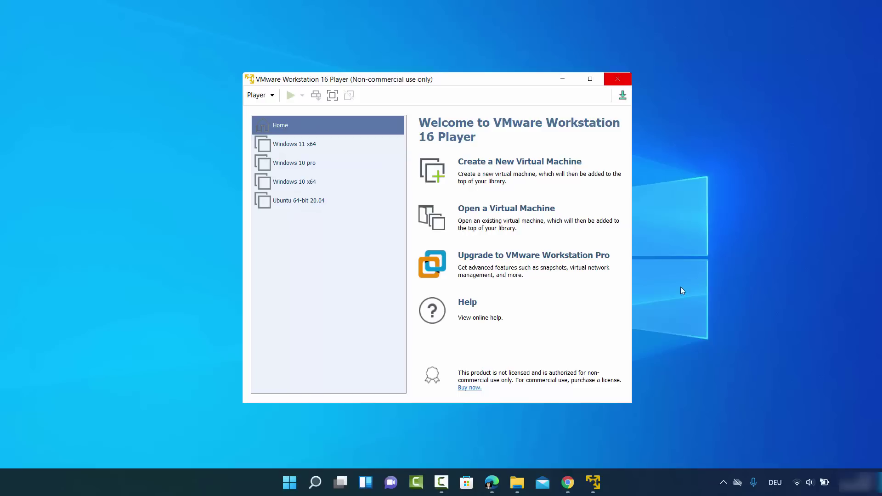
Start the New Virtual Machine Wizard, leaving 'I will install the operating system later' selected
{"action": "left_click", "coordinate": [362, 298]}
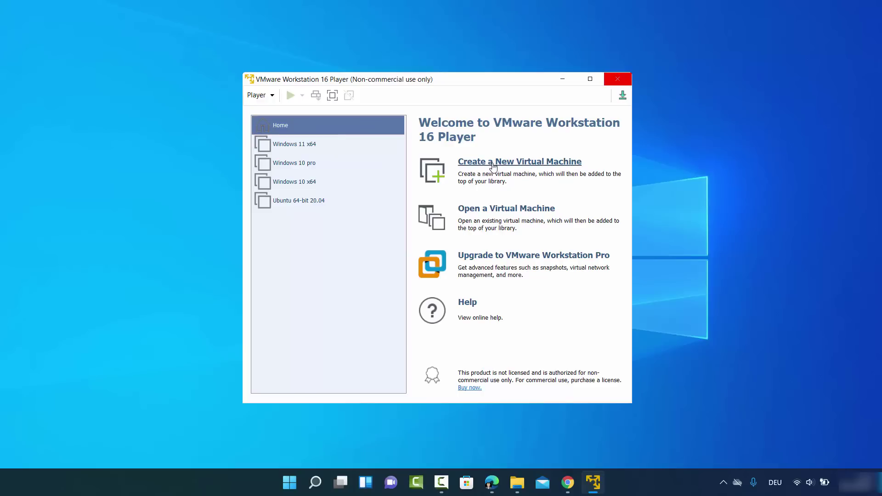
{"action": "left_click", "coordinate": [493, 166]}
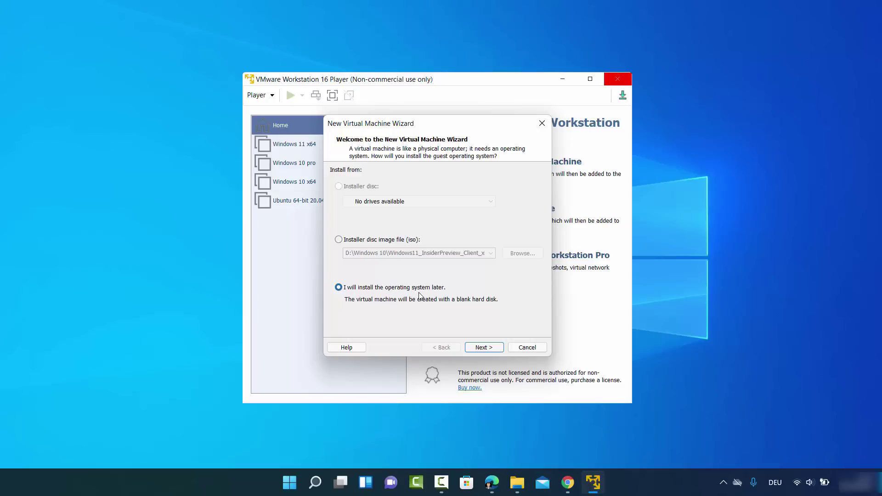
Keep Microsoft Windows, version Windows 10 x64, as the guest operating system
{"action": "left_click", "coordinate": [478, 348]}
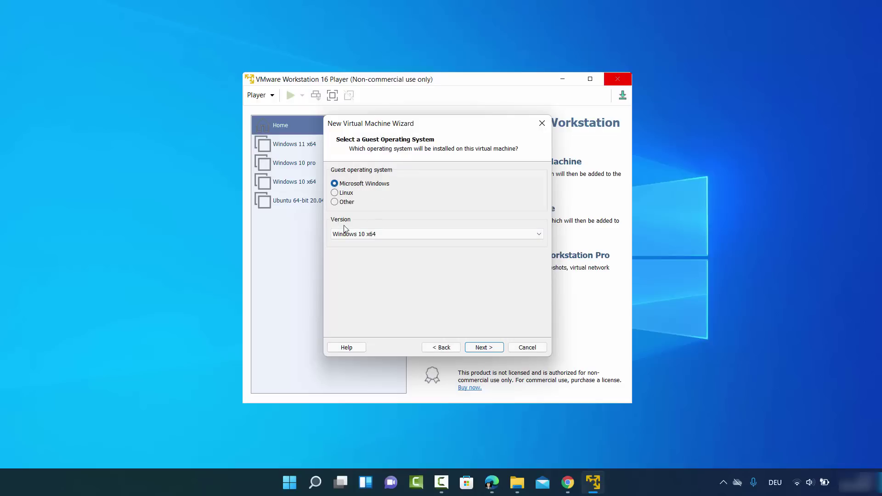
{"action": "left_click", "coordinate": [374, 235]}
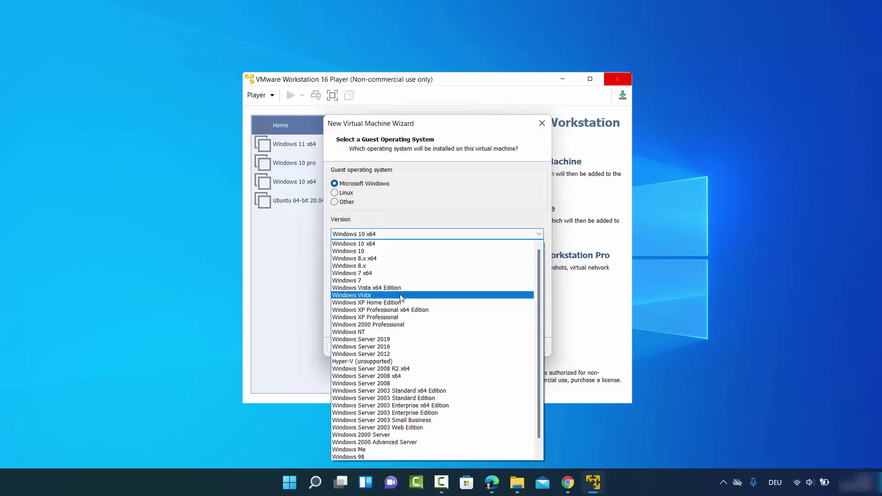
{"action": "left_click", "coordinate": [371, 245]}
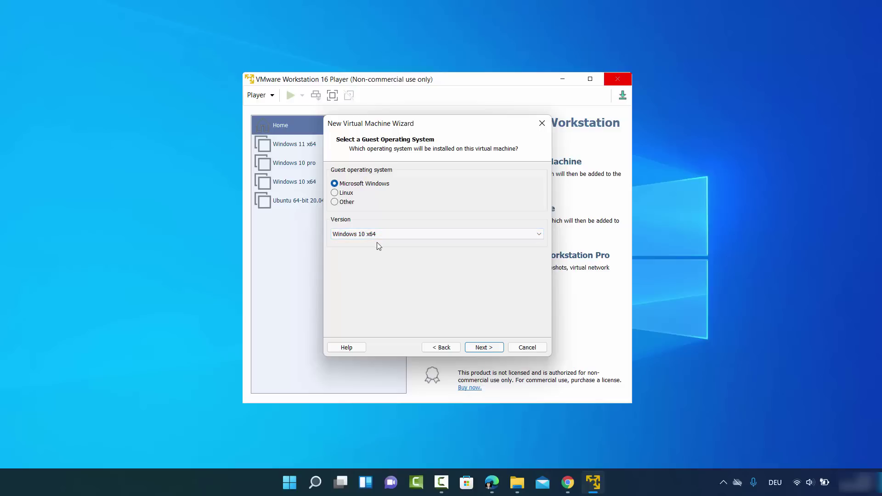
{"action": "left_click", "coordinate": [484, 347]}
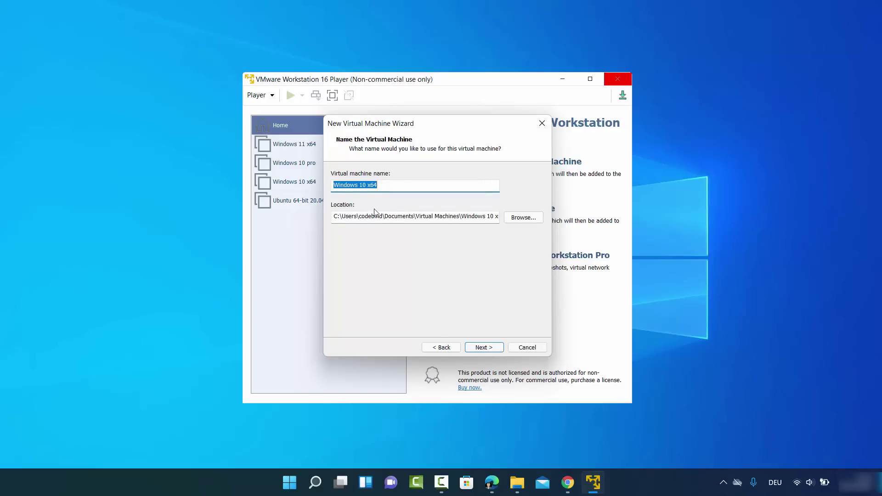
Rename the virtual machine from 'Windows 10 x64' to 'Windows 11'
{"action": "left_click", "coordinate": [365, 186]}
{"action": "key", "text": "BackSpace"}
{"action": "type", "text": "1"}
{"action": "double_click", "coordinate": [378, 186]}
{"action": "key", "text": "BackSpace"}
Store the virtual machine in the D:\Windows 11 next folder
{"action": "left_click", "coordinate": [513, 219]}
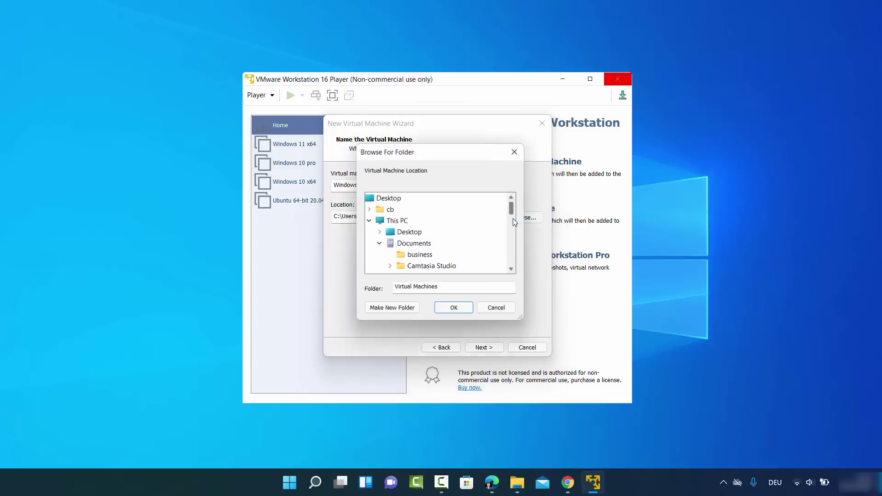
{"action": "scroll", "coordinate": [467, 242], "scroll_direction": "up", "scroll_amount": 8}
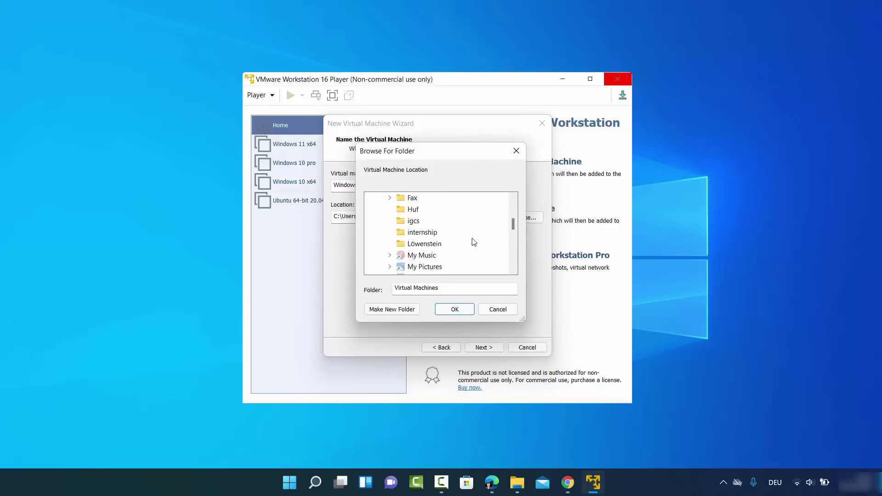
{"action": "scroll", "coordinate": [467, 237], "scroll_direction": "up", "scroll_amount": 1}
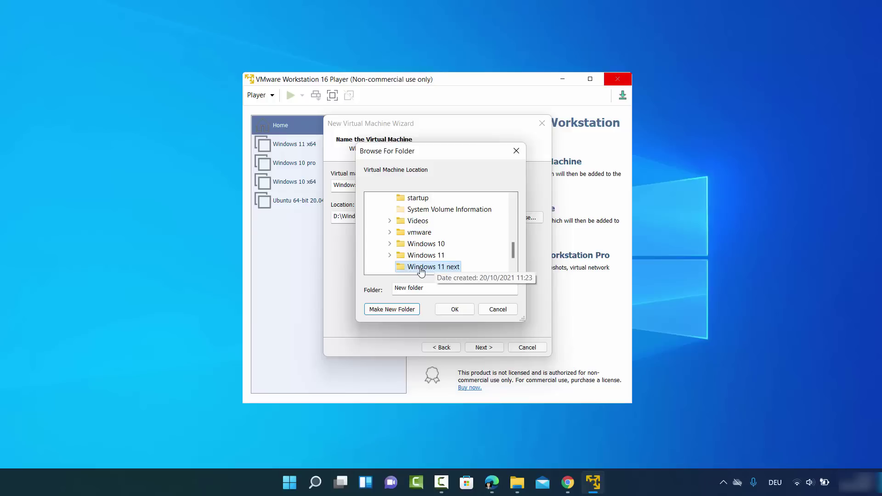
{"action": "left_click", "coordinate": [453, 309]}
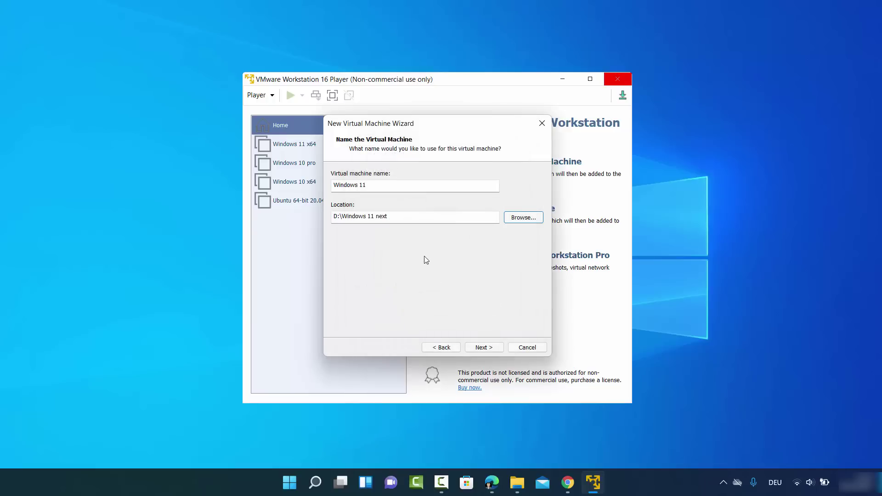
{"action": "left_click", "coordinate": [487, 348]}
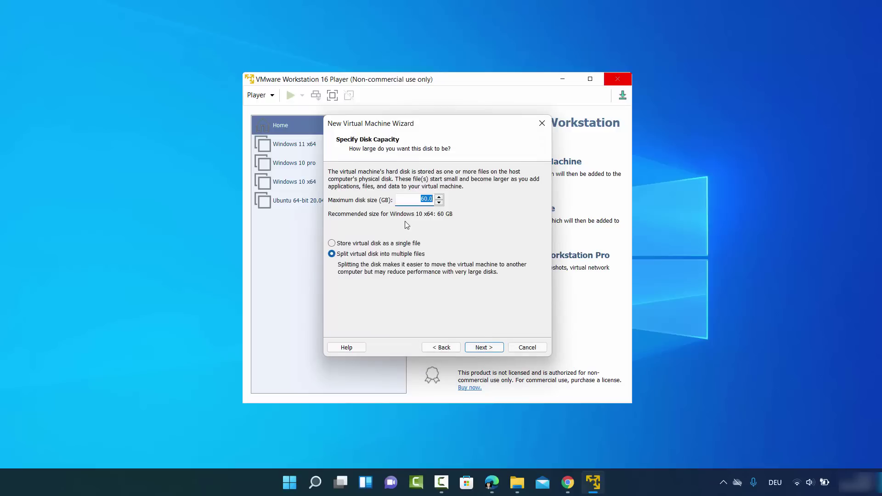
Set the maximum disk size to 100 GB, split into multiple files
{"action": "left_click", "coordinate": [426, 205]}
{"action": "left_click", "coordinate": [483, 348]}
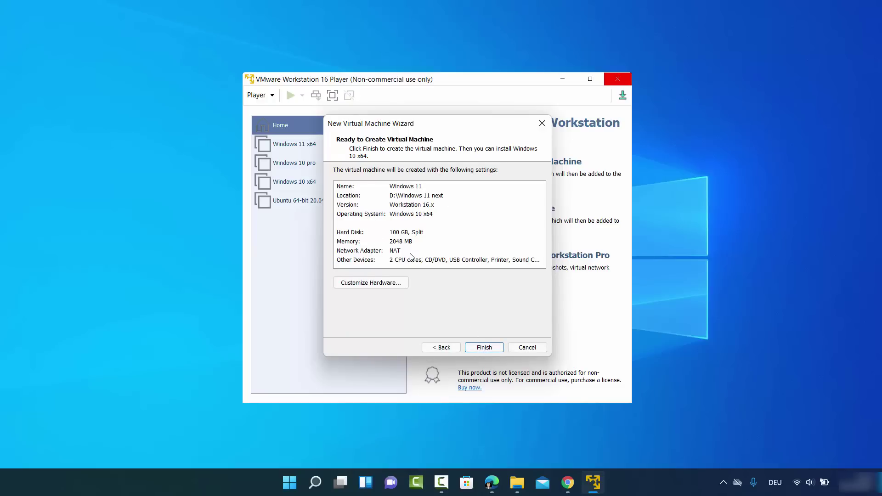
Raise the virtual machine's memory to 8192 MB (8 GB) in the Hardware settings
{"action": "left_click", "coordinate": [366, 287]}
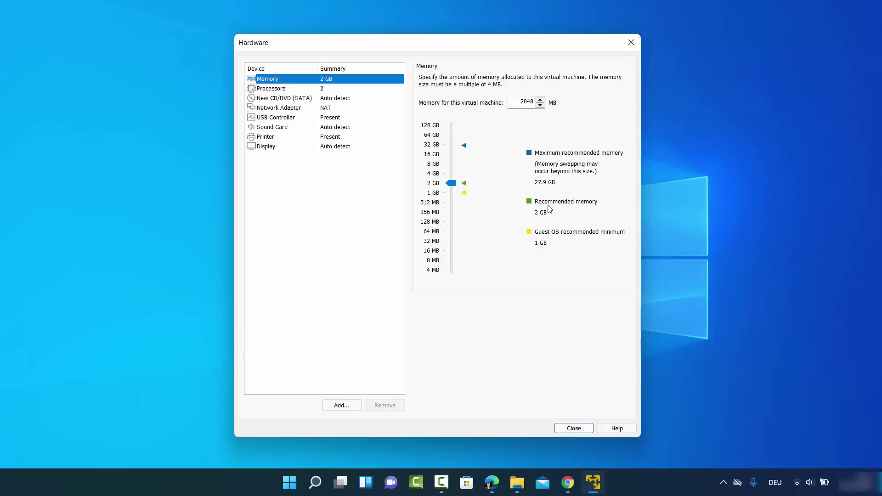
{"action": "left_click", "coordinate": [452, 185]}
{"action": "left_click_drag", "start_coordinate": [453, 185], "coordinate": [454, 174]}
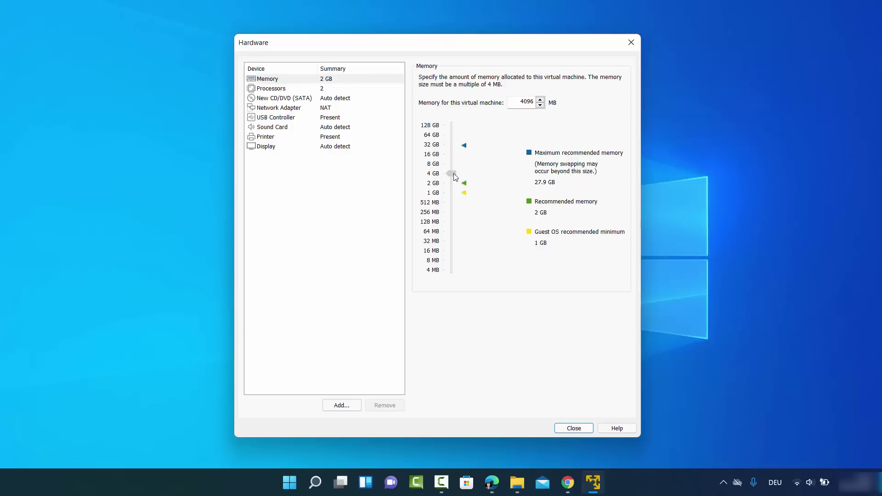
{"action": "left_click_drag", "start_coordinate": [456, 177], "coordinate": [457, 169]}
{"action": "left_click", "coordinate": [296, 82]}
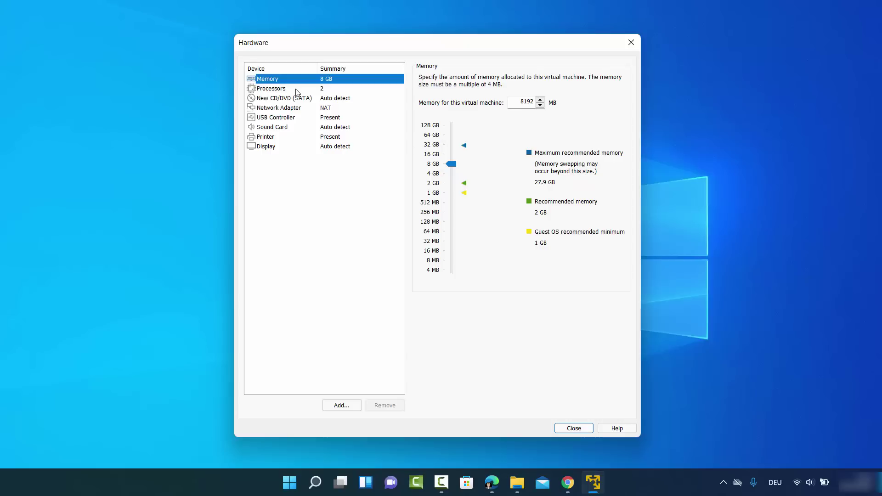
{"action": "left_click", "coordinate": [297, 90]}
Set the number of processor cores to 4
{"action": "left_click", "coordinate": [539, 79]}
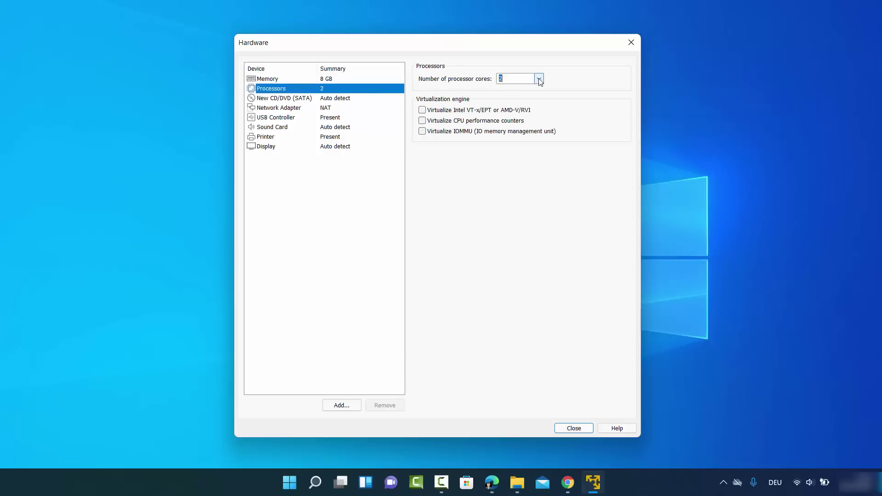
{"action": "key", "text": "Escape"}
{"action": "type", "text": "4"}
Load the Windows11_InsiderPreview_Client_x64_en-us_22454.iso image into the CD/DVD drive
{"action": "left_click", "coordinate": [285, 100]}
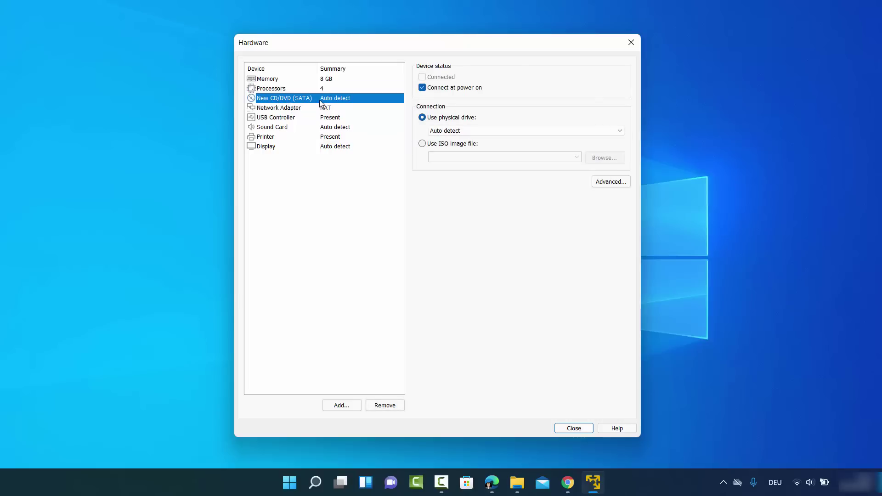
{"action": "left_click", "coordinate": [422, 145]}
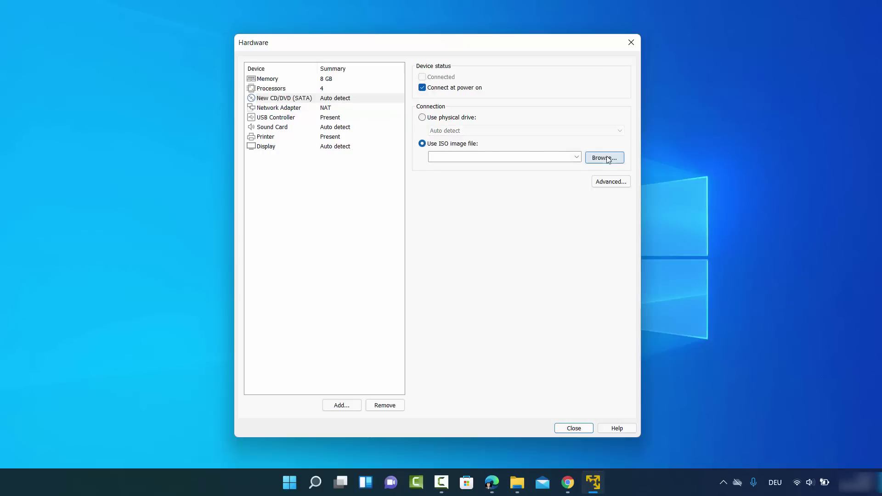
{"action": "left_click", "coordinate": [606, 159]}
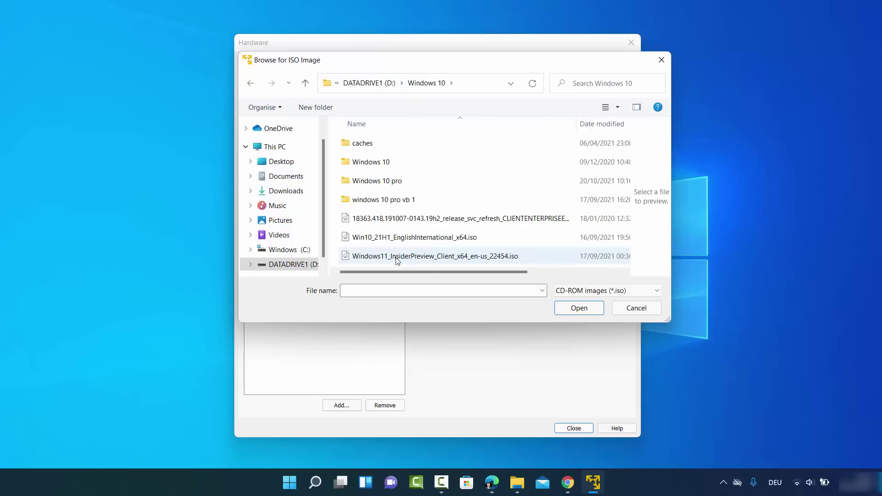
{"action": "left_click", "coordinate": [395, 258]}
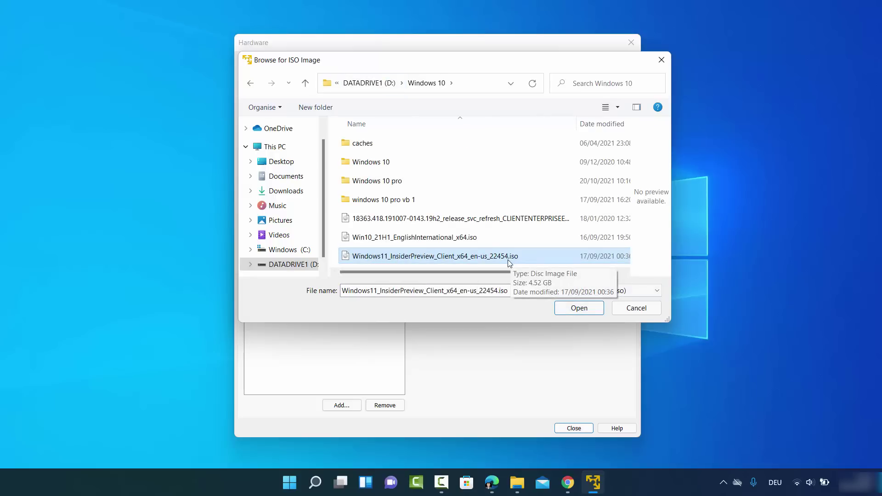
{"action": "left_click", "coordinate": [571, 307]}
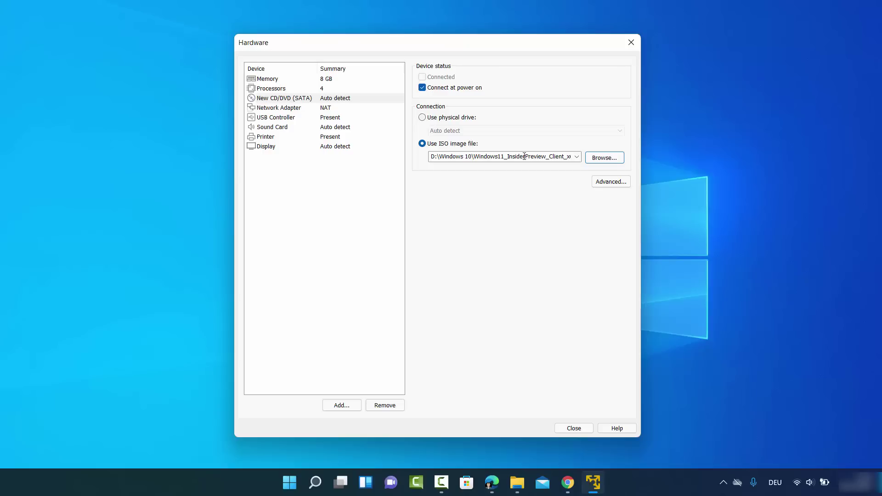
Review the network adapter, close hardware settings, and finish creating the Windows 11 VM
{"action": "left_click", "coordinate": [292, 109]}
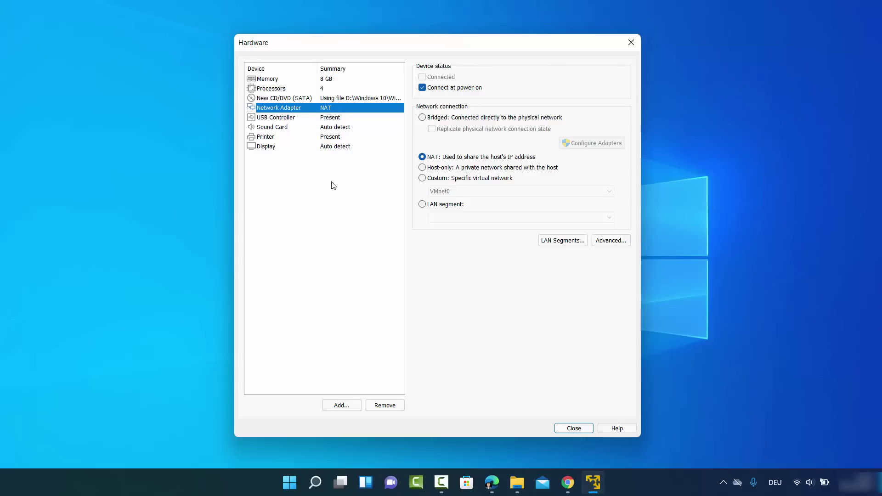
{"action": "left_click", "coordinate": [560, 429]}
{"action": "left_click", "coordinate": [496, 348]}
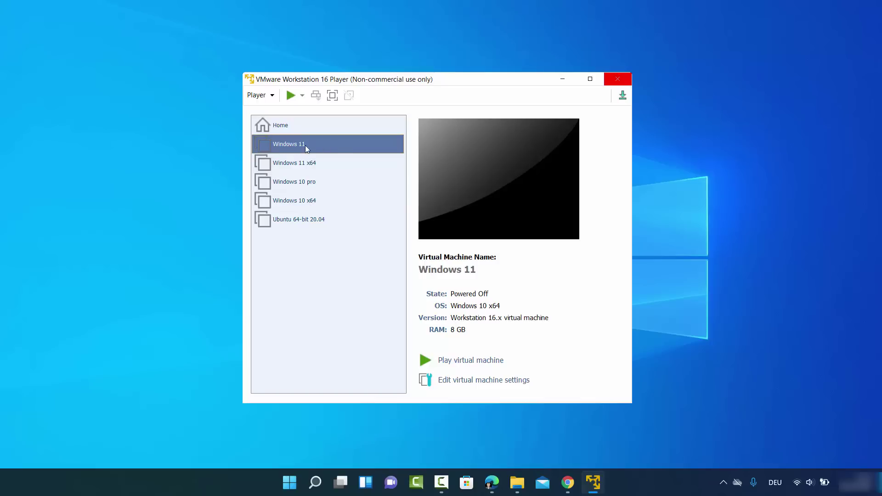
Power on the Windows 11 VM and boot it from the installer disc
{"action": "left_click", "coordinate": [469, 362]}
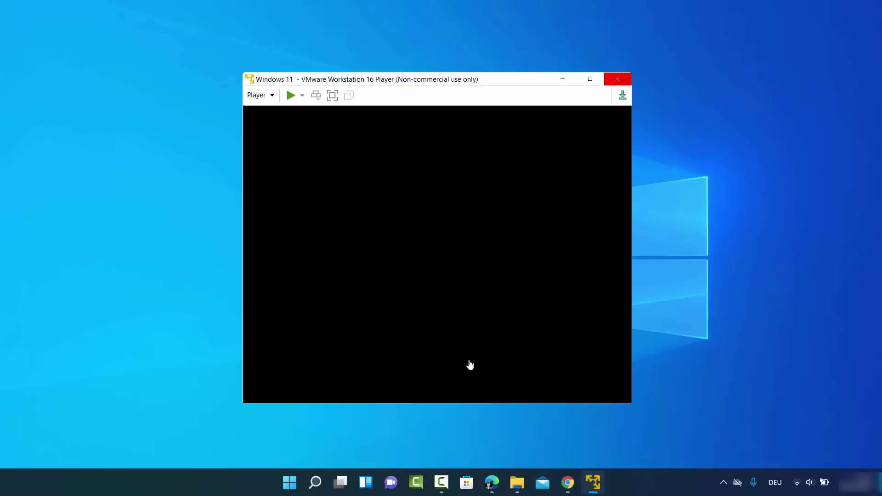
{"action": "left_click", "coordinate": [458, 146]}
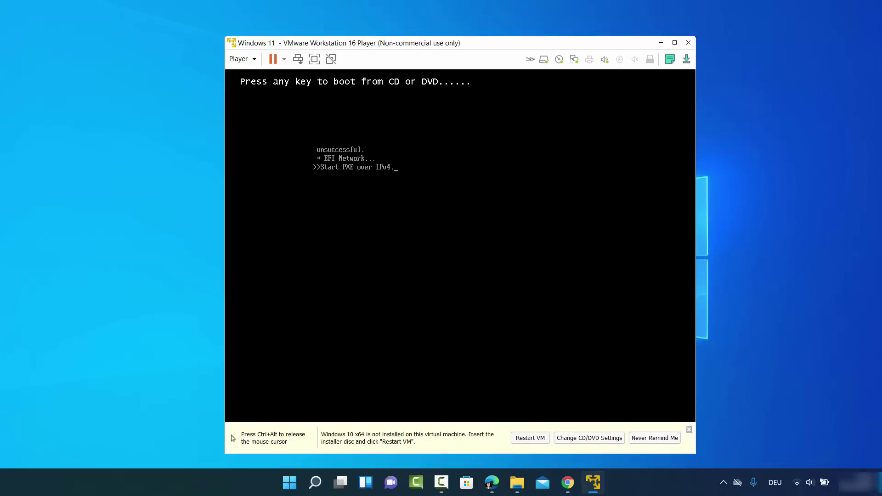
{"action": "key", "text": "ctrl+alt"}
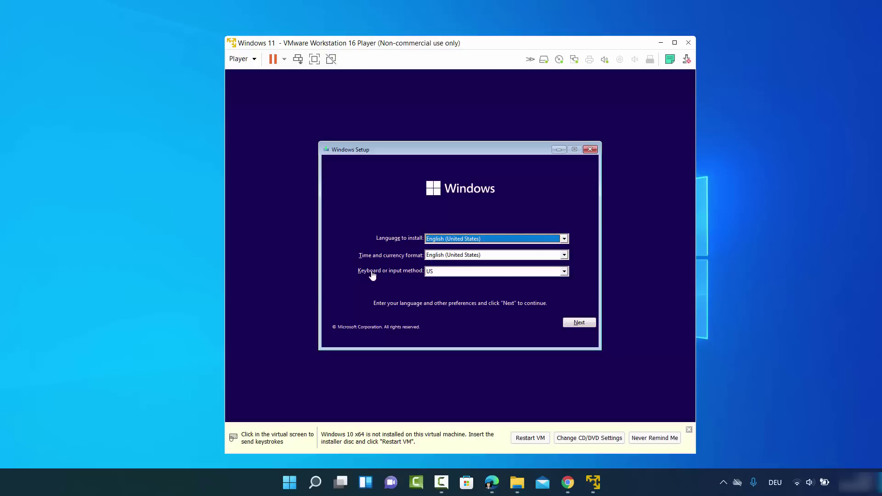
Choose the German keyboard layout in Windows Setup and continue past the language settings
{"action": "left_click", "coordinate": [437, 271]}
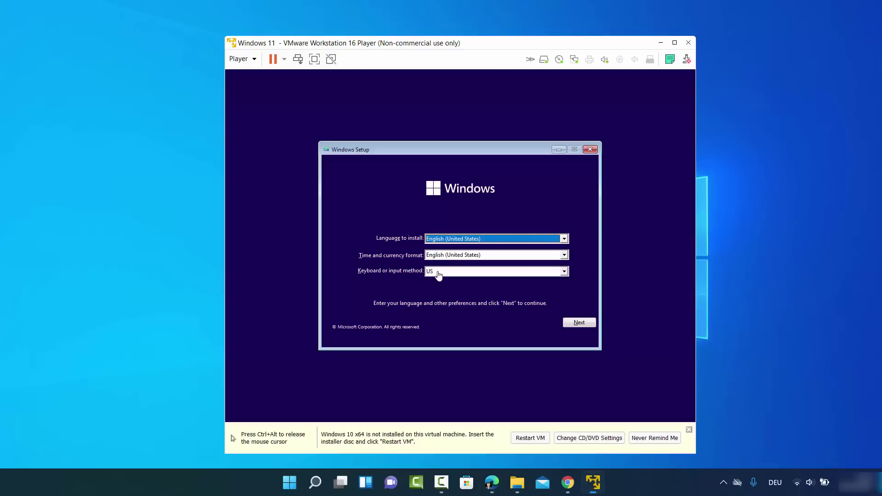
{"action": "left_click", "coordinate": [438, 271]}
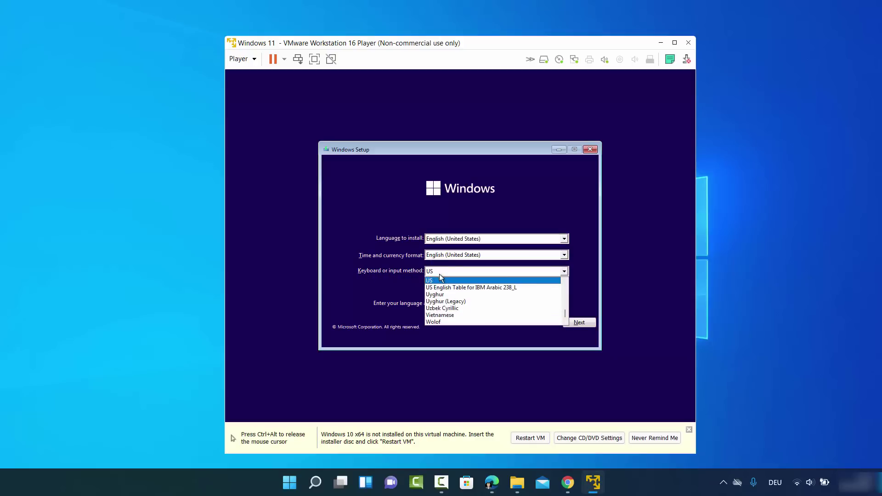
{"action": "scroll", "coordinate": [448, 289], "scroll_direction": "up", "scroll_amount": 20}
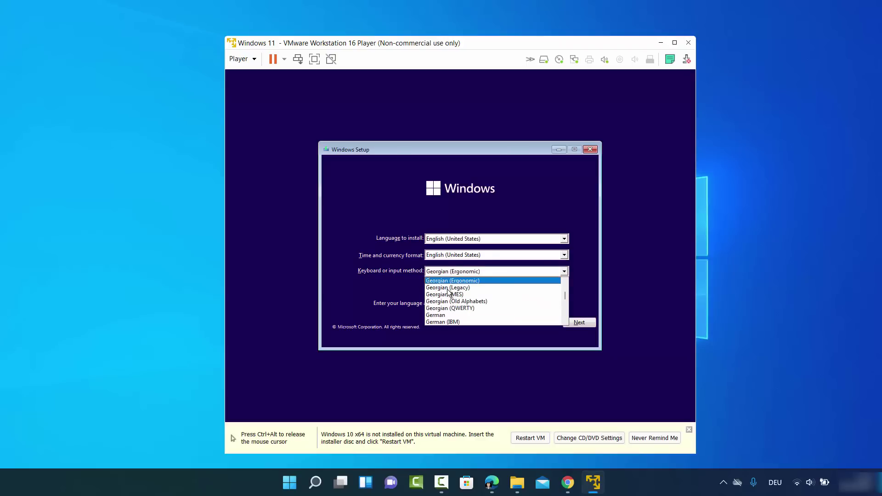
{"action": "left_click", "coordinate": [447, 316]}
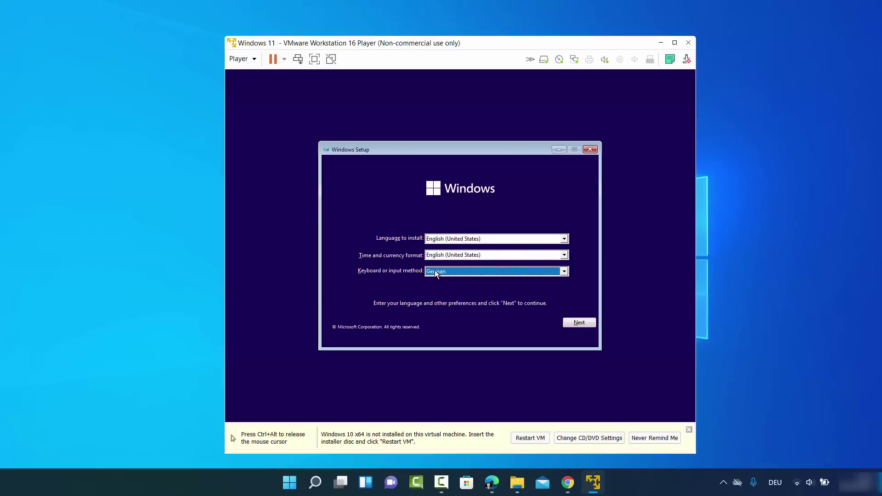
{"action": "left_click", "coordinate": [587, 323]}
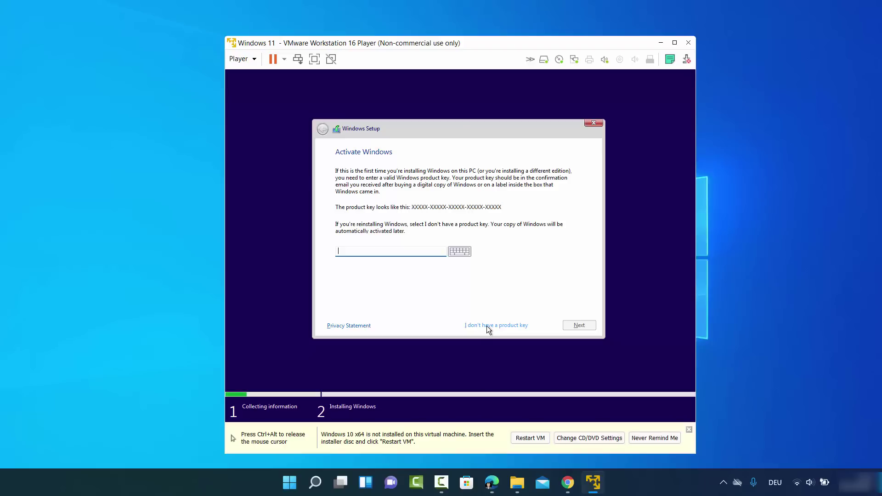
Continue without a product key, select the Windows 11 Pro edition, and accept the license terms
{"action": "left_click", "coordinate": [487, 326]}
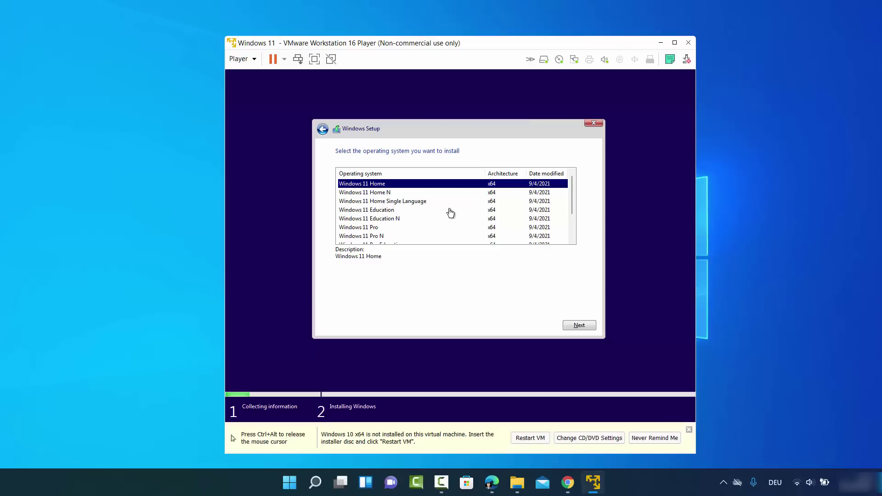
{"action": "left_click", "coordinate": [378, 228]}
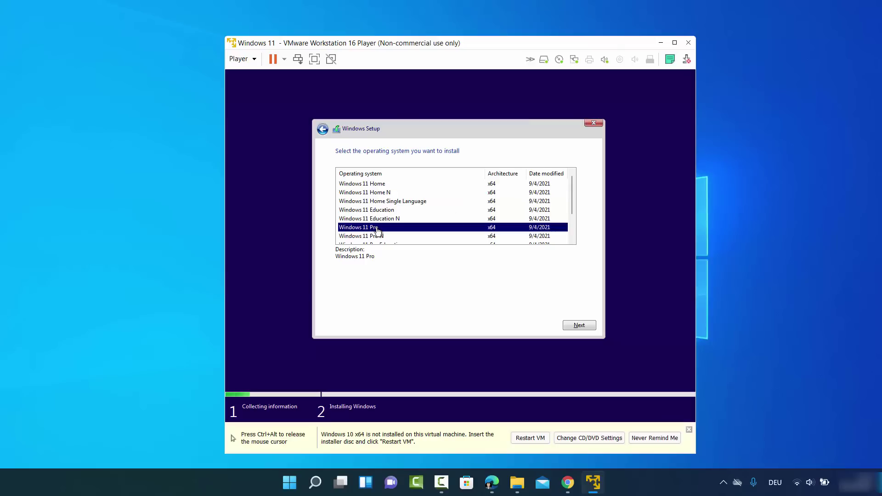
{"action": "scroll", "coordinate": [418, 216], "scroll_direction": "down", "scroll_amount": 1}
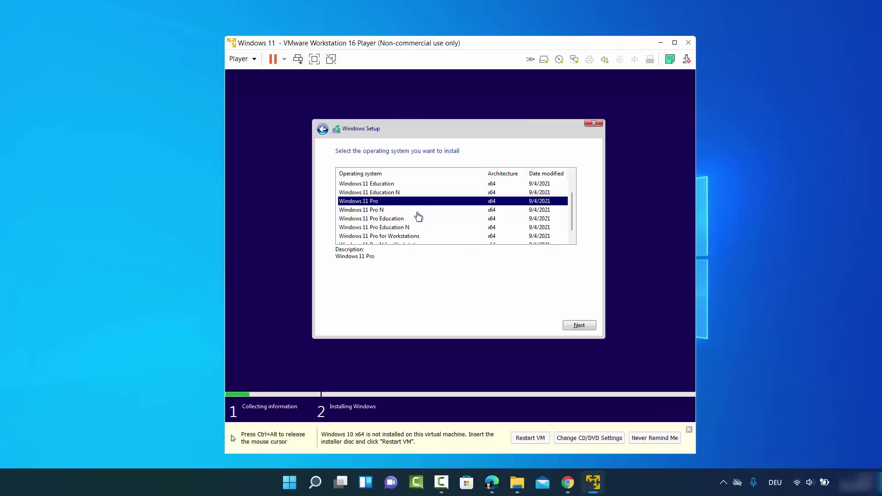
{"action": "scroll", "coordinate": [418, 217], "scroll_direction": "down", "scroll_amount": 1}
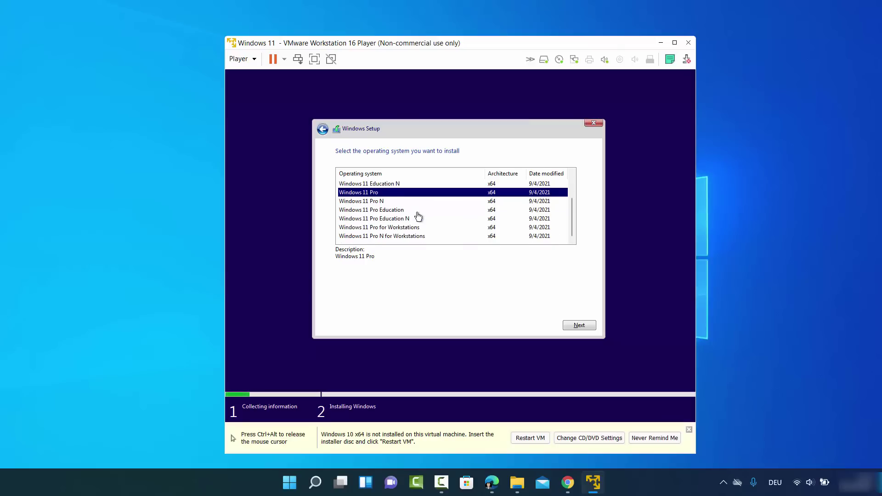
{"action": "scroll", "coordinate": [418, 216], "scroll_direction": "up", "scroll_amount": 2}
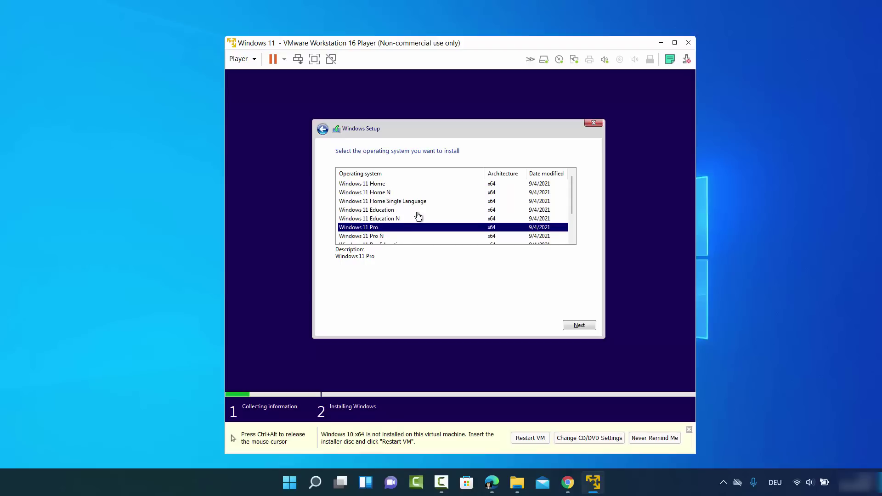
{"action": "left_click", "coordinate": [575, 324]}
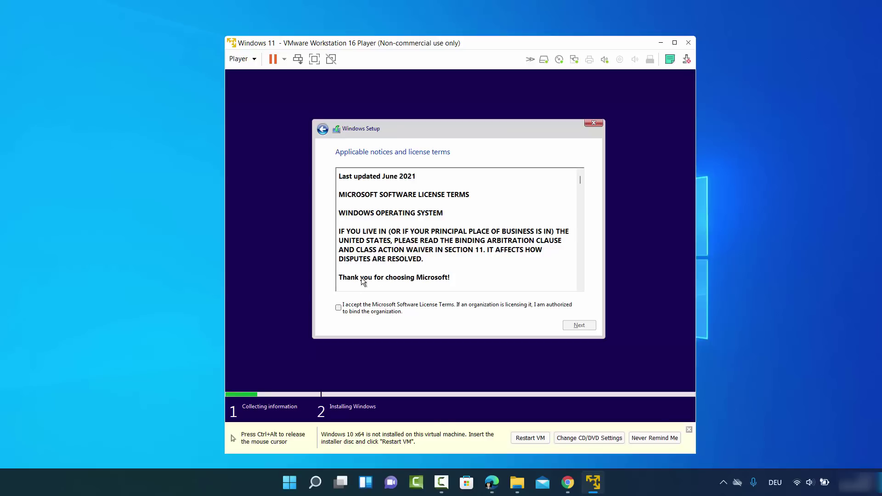
{"action": "left_click", "coordinate": [339, 308]}
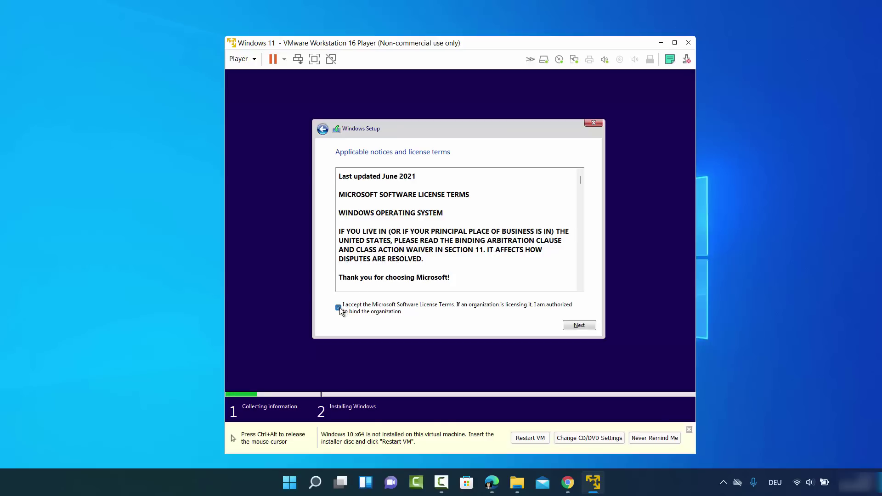
{"action": "left_click", "coordinate": [579, 325]}
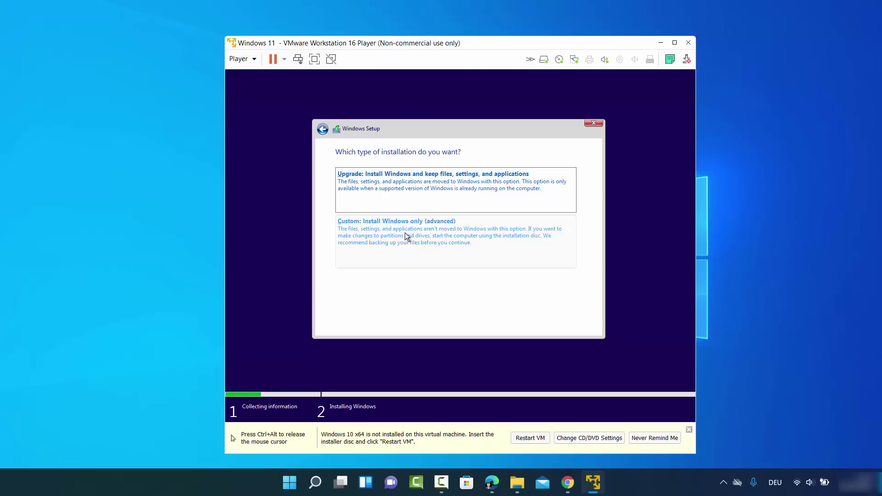
Choose a Custom Windows-only install onto Drive 0's unallocated space
{"action": "left_click", "coordinate": [405, 232]}
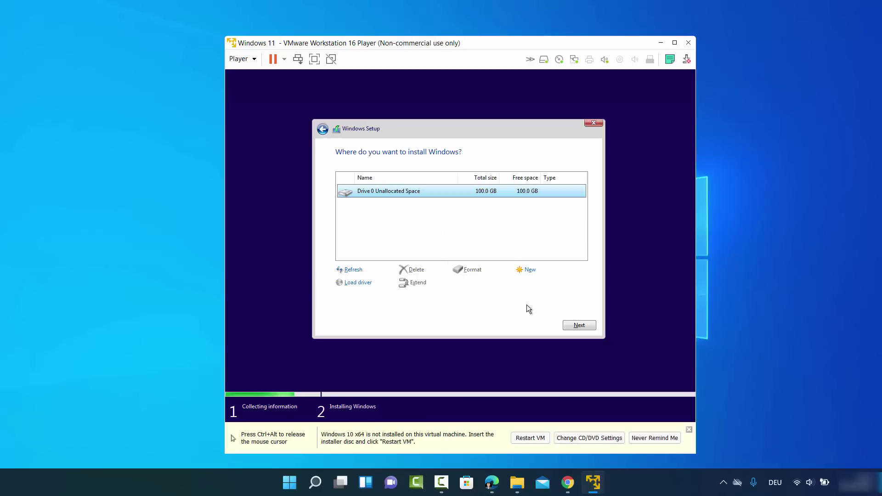
{"action": "left_click", "coordinate": [576, 326]}
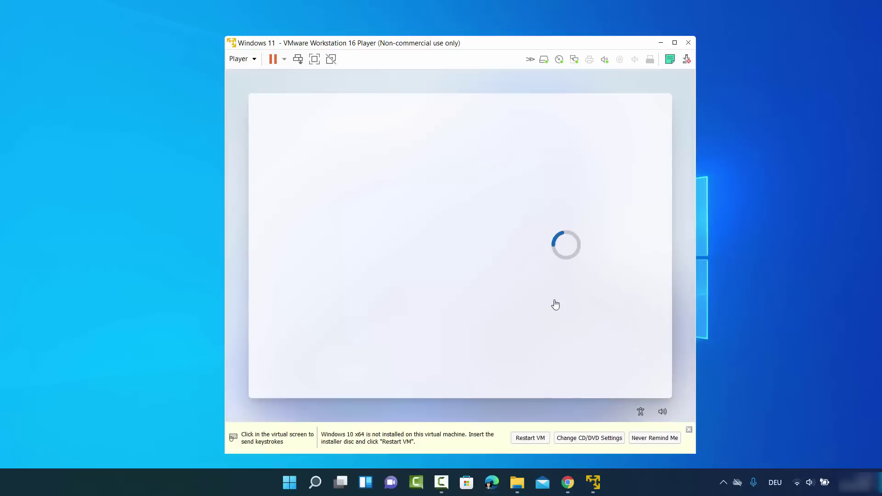
Confirm United States as the country, choose German keyboard, and skip a second layout
{"action": "left_click", "coordinate": [507, 213]}
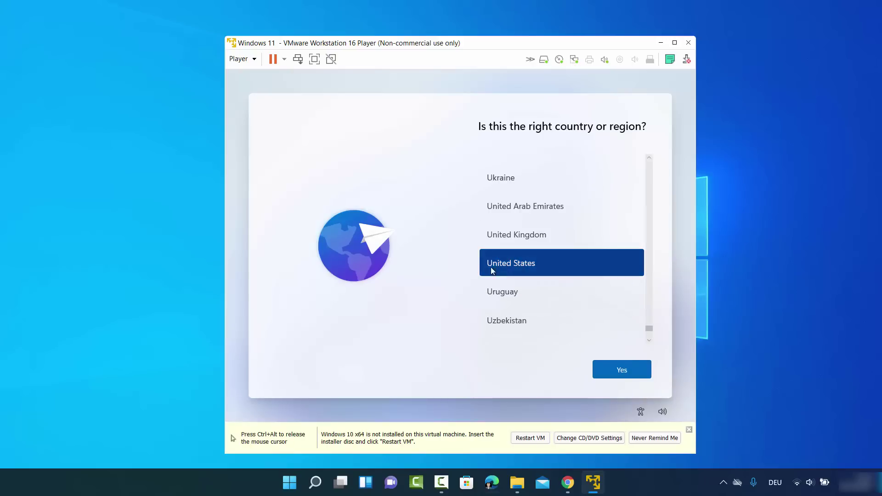
{"action": "left_click", "coordinate": [618, 368]}
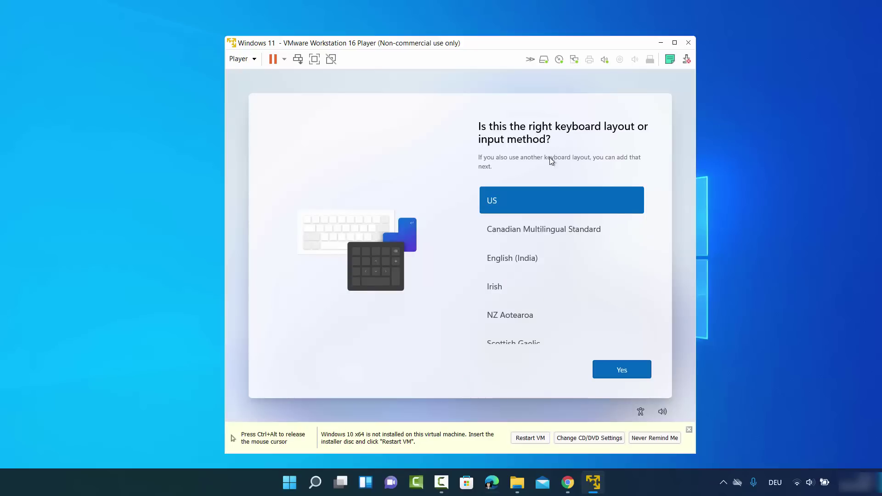
{"action": "scroll", "coordinate": [557, 231], "scroll_direction": "down", "scroll_amount": 3}
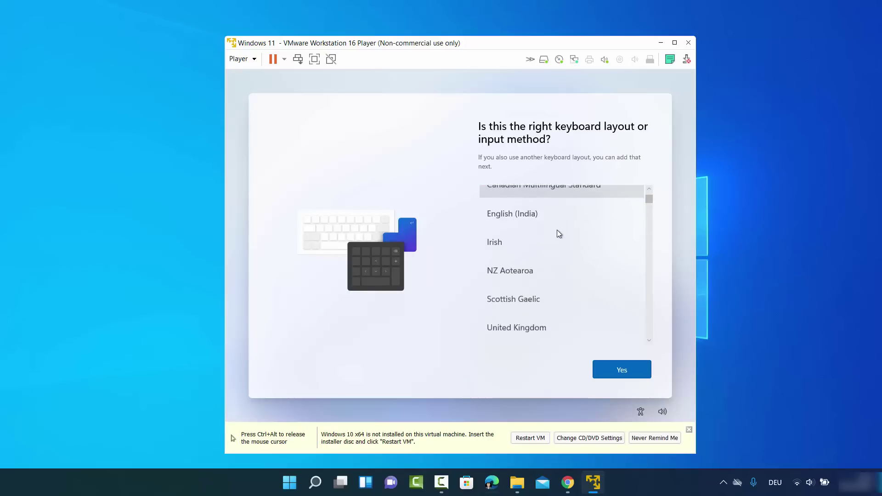
{"action": "scroll", "coordinate": [557, 229], "scroll_direction": "down", "scroll_amount": 2}
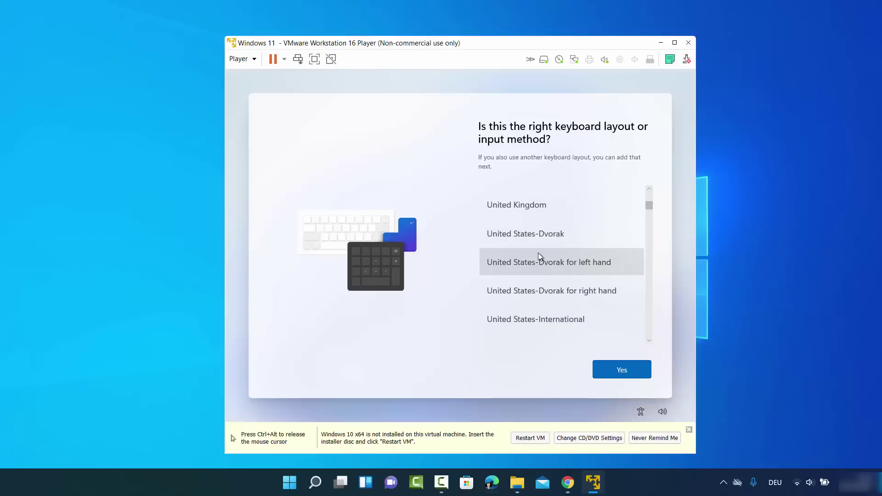
{"action": "scroll", "coordinate": [533, 255], "scroll_direction": "down", "scroll_amount": 3}
{"action": "scroll", "coordinate": [525, 260], "scroll_direction": "down", "scroll_amount": 20}
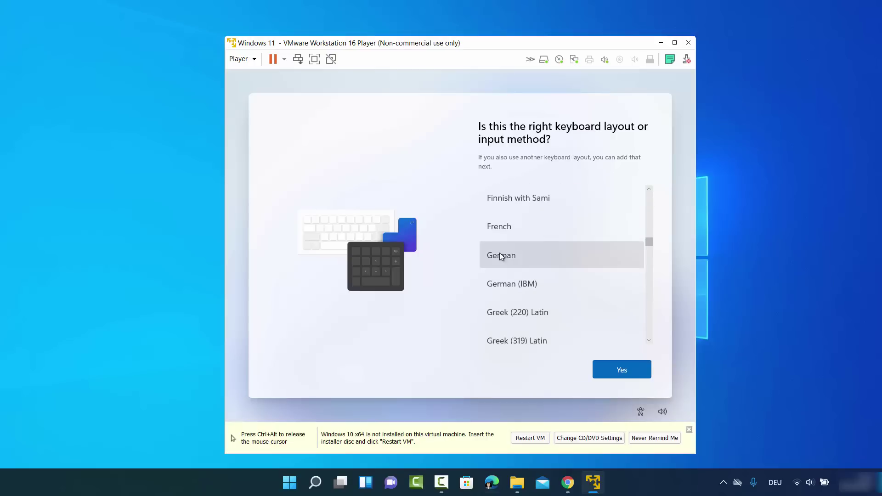
{"action": "left_click", "coordinate": [501, 254]}
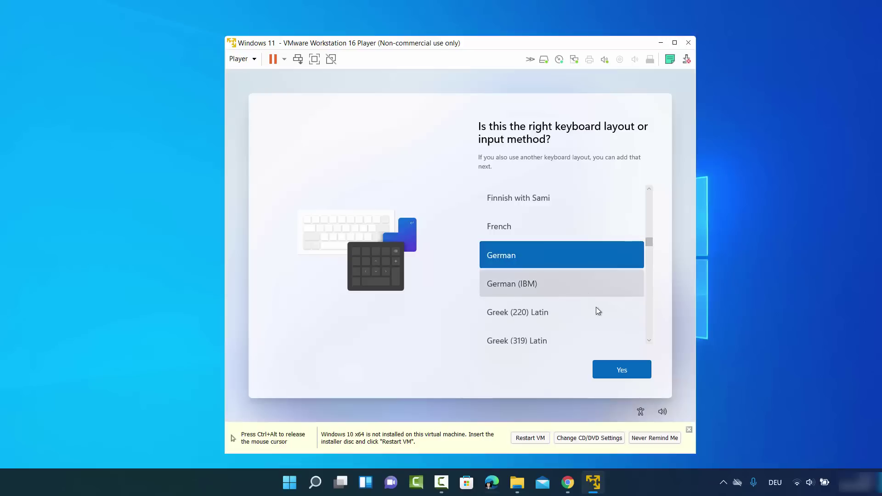
{"action": "left_click", "coordinate": [613, 369]}
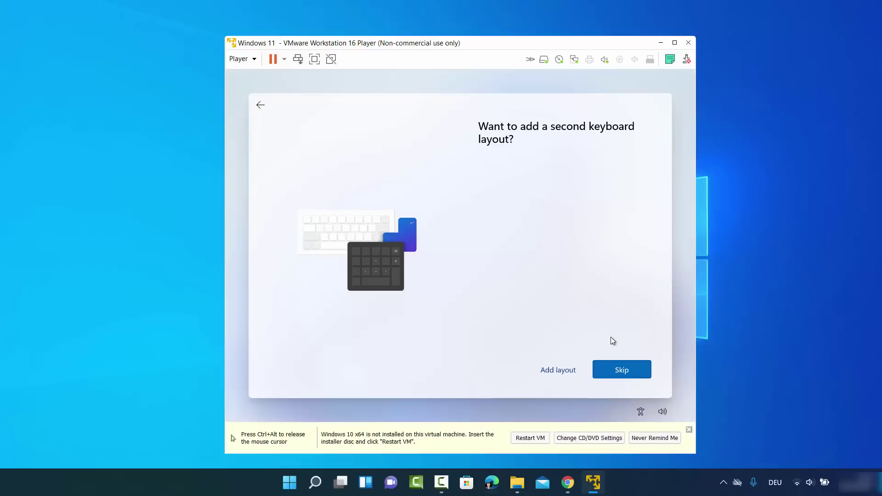
{"action": "left_click", "coordinate": [616, 368]}
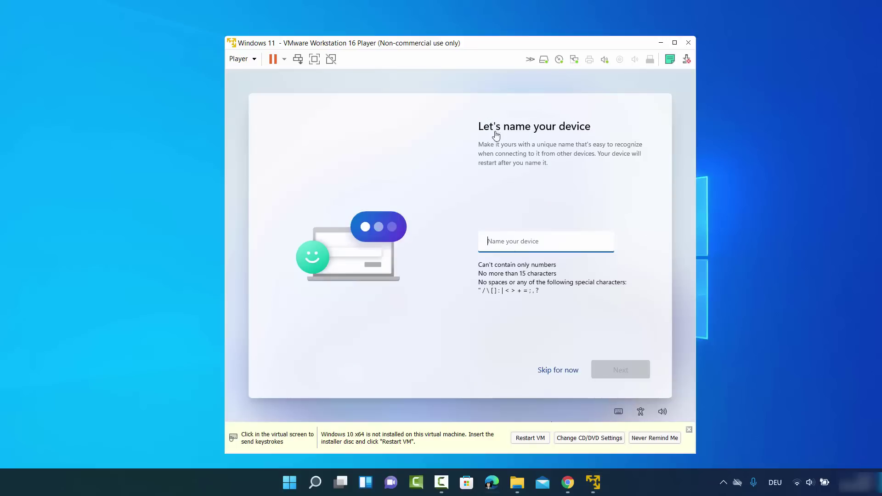
Name the device 'codebind'
{"action": "left_click", "coordinate": [532, 246]}
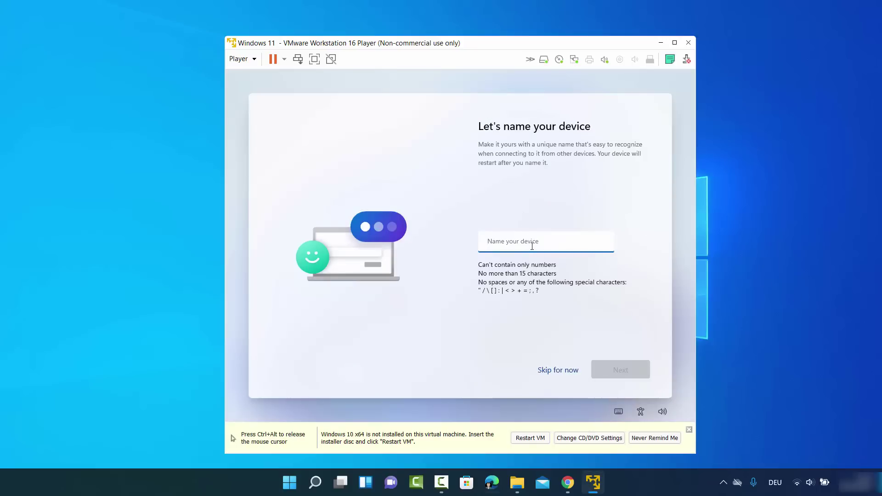
{"action": "type", "text": "codebind"}
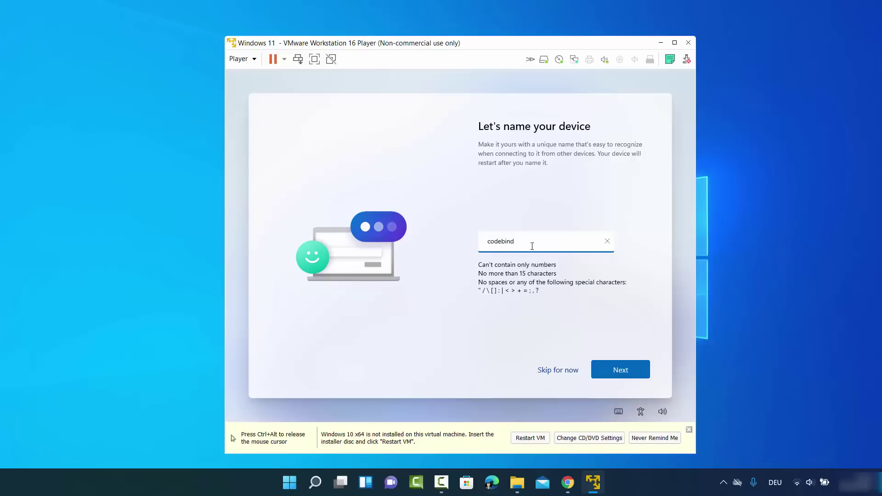
{"action": "left_click", "coordinate": [608, 366]}
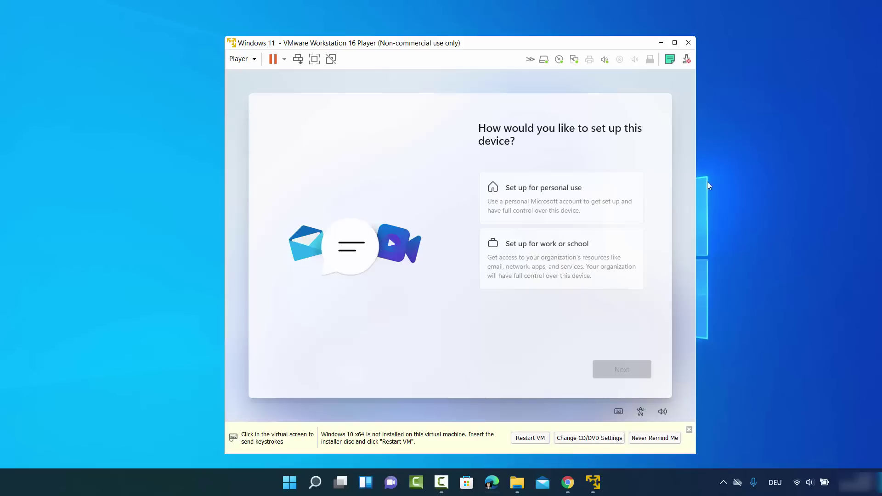
Choose Set up for personal use and continue
{"action": "left_click", "coordinate": [546, 195]}
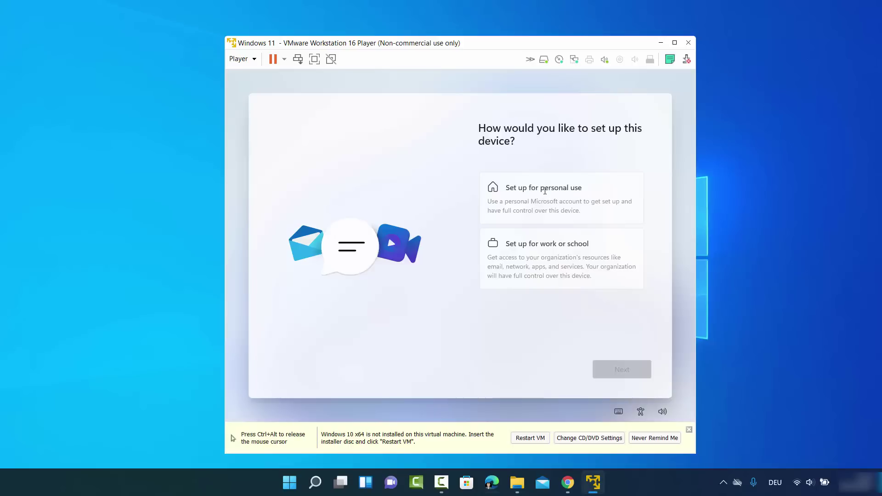
{"action": "left_click", "coordinate": [513, 189]}
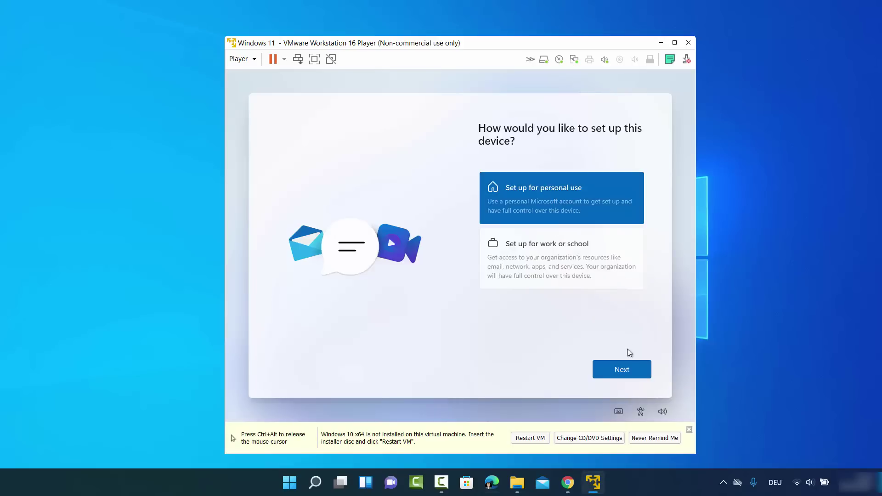
{"action": "left_click", "coordinate": [629, 370]}
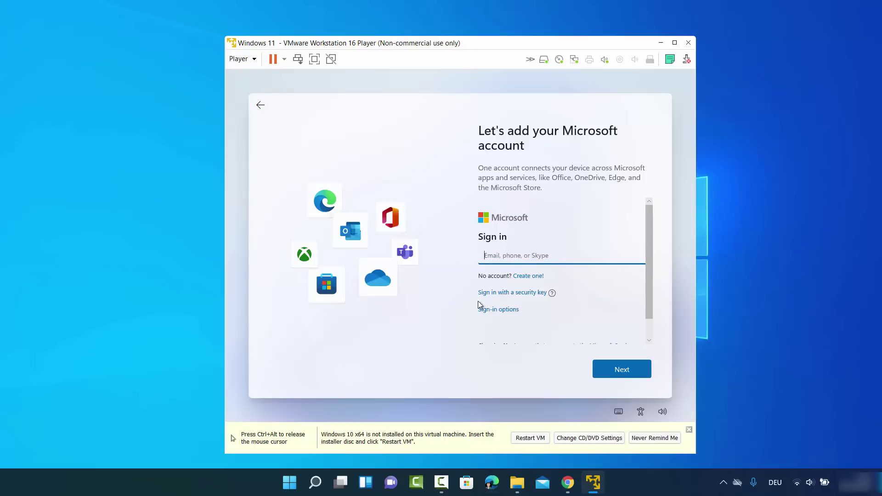
Pick Offline account under Sign-in options and skip the Microsoft account prompt
{"action": "scroll", "coordinate": [514, 282], "scroll_direction": "down", "scroll_amount": 1}
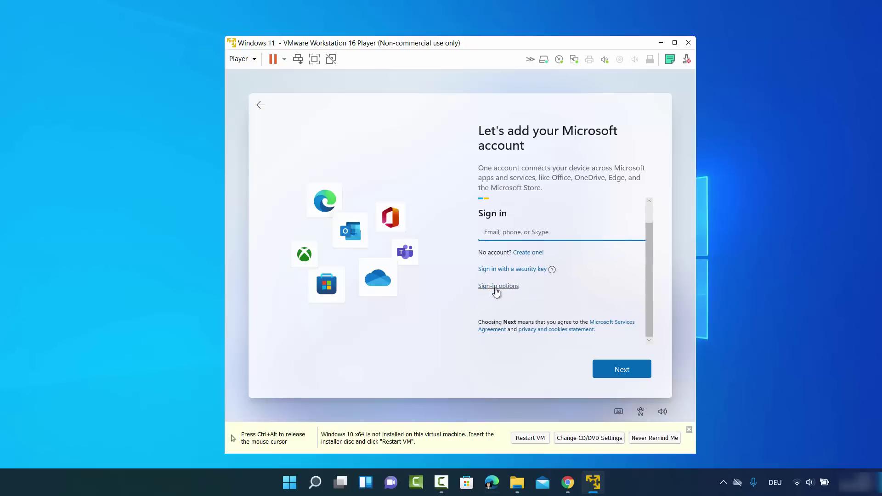
{"action": "left_click", "coordinate": [496, 289]}
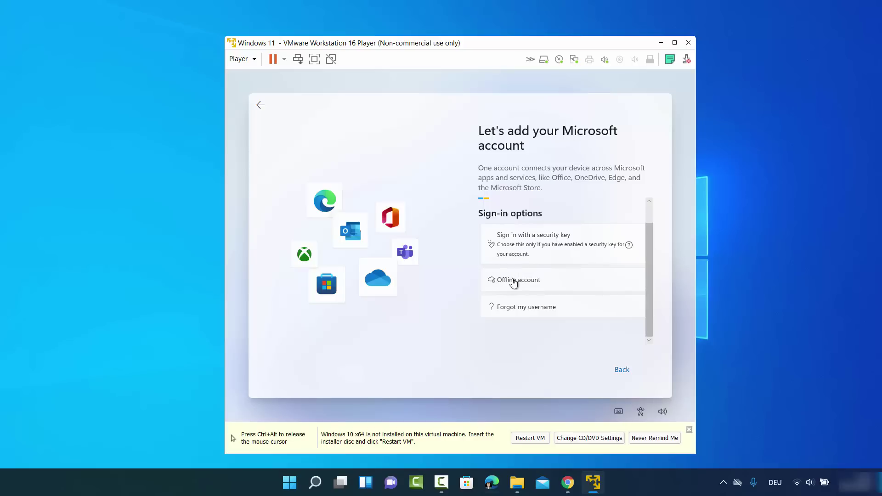
{"action": "left_click", "coordinate": [508, 282]}
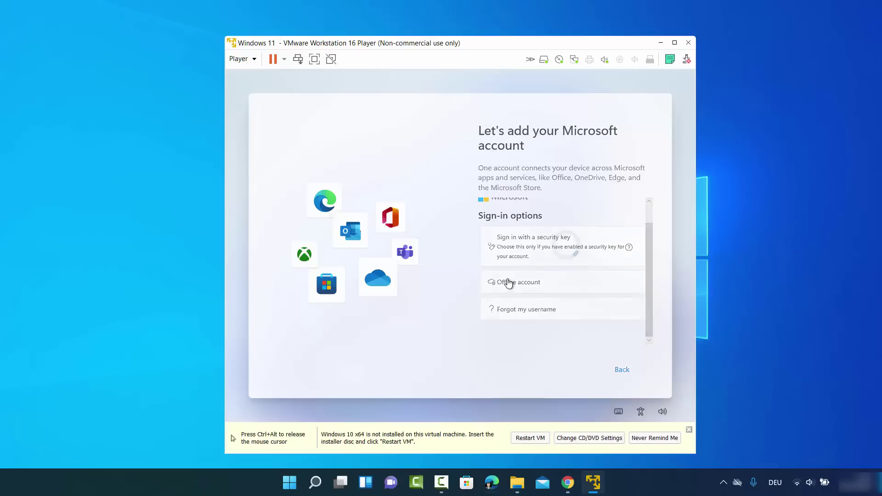
{"action": "left_click", "coordinate": [457, 70]}
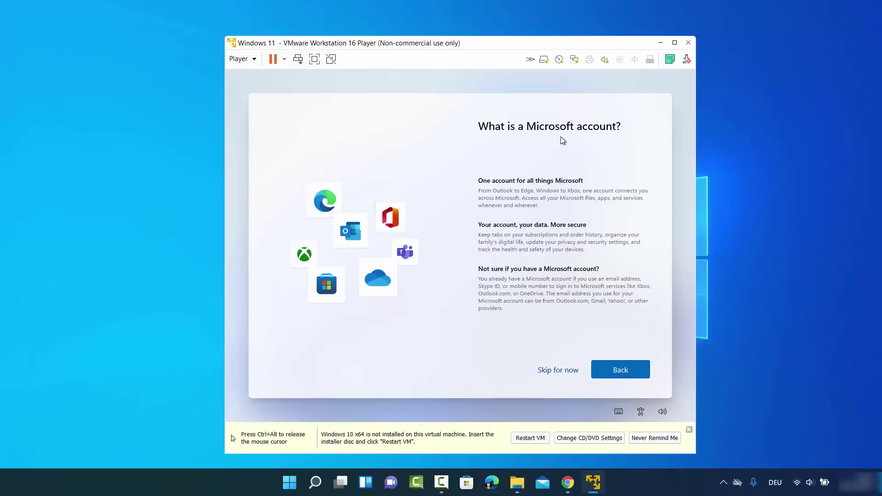
{"action": "left_click", "coordinate": [557, 370]}
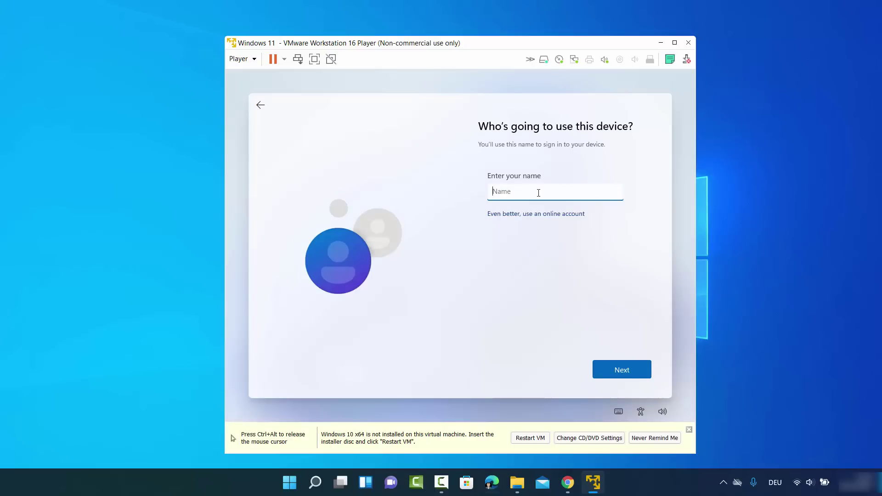
Enter the local user name, then set and confirm the account password
{"action": "type", "text": "yogesh"}
{"action": "left_click", "coordinate": [626, 363]}
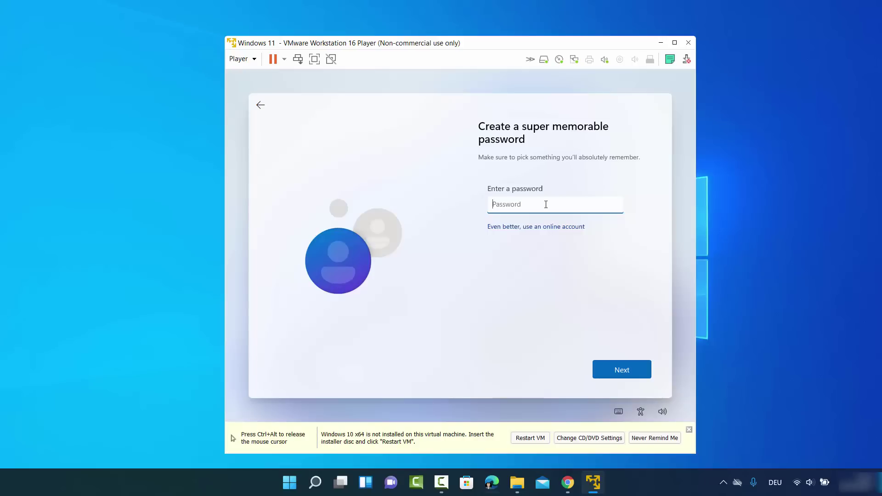
{"action": "type", "text": "123456"}
{"action": "left_click", "coordinate": [612, 366]}
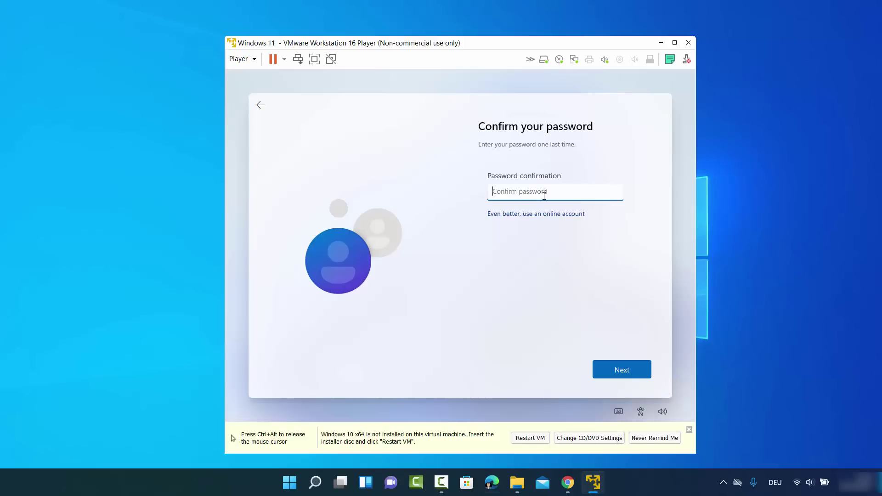
{"action": "type", "text": "123456"}
{"action": "left_click", "coordinate": [617, 368]}
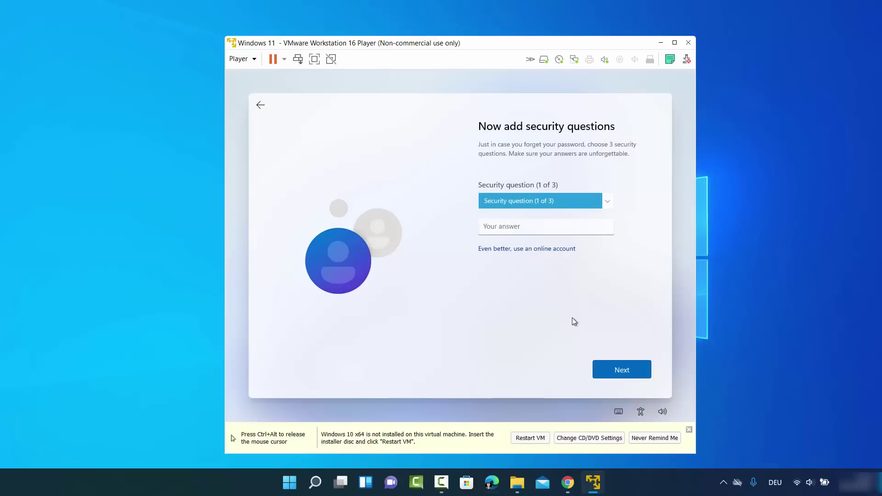
Choose the first pet's name security question and enter its answer
{"action": "left_click", "coordinate": [520, 200]}
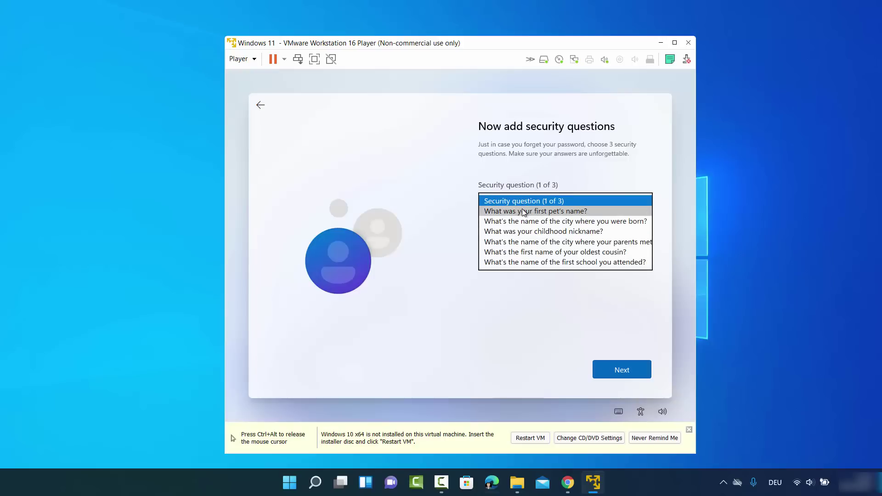
{"action": "left_click", "coordinate": [523, 212]}
{"action": "left_click", "coordinate": [521, 225]}
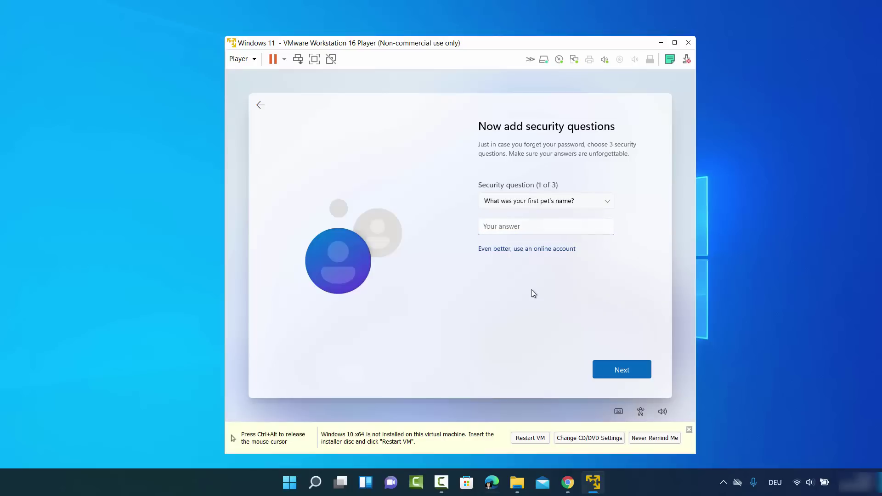
{"action": "type", "text": "cd"}
{"action": "double_click", "coordinate": [529, 228]}
{"action": "left_click", "coordinate": [518, 230]}
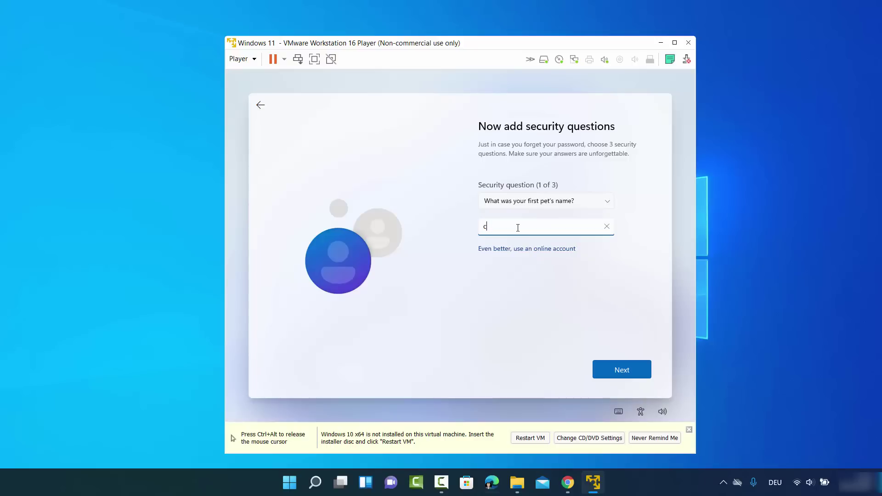
{"action": "left_click", "coordinate": [622, 369]}
Answer the birth-city and parents-met-city security questions and continue
{"action": "left_click", "coordinate": [540, 201]}
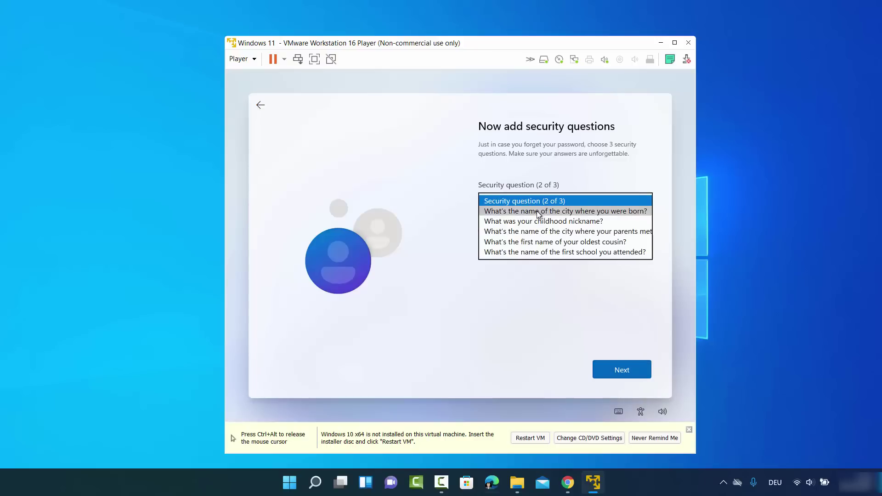
{"action": "left_click", "coordinate": [536, 212]}
{"action": "left_click", "coordinate": [532, 226]}
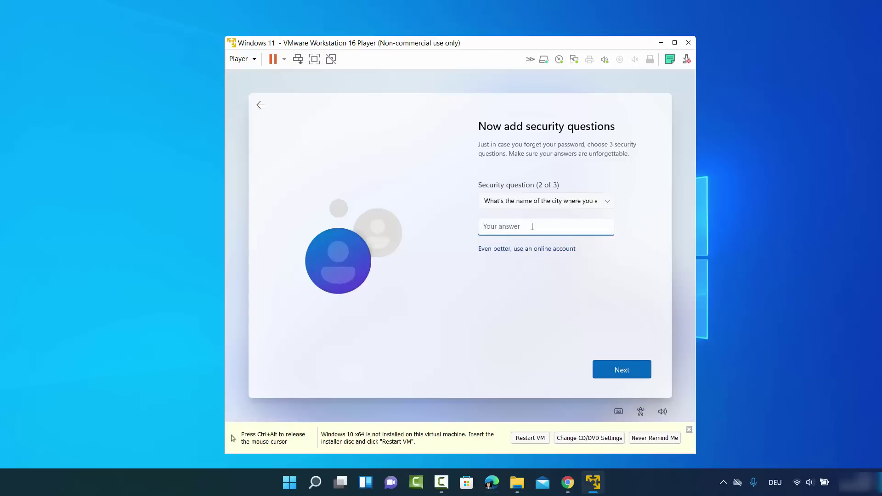
{"action": "type", "text": "cb"}
{"action": "left_click", "coordinate": [621, 370]}
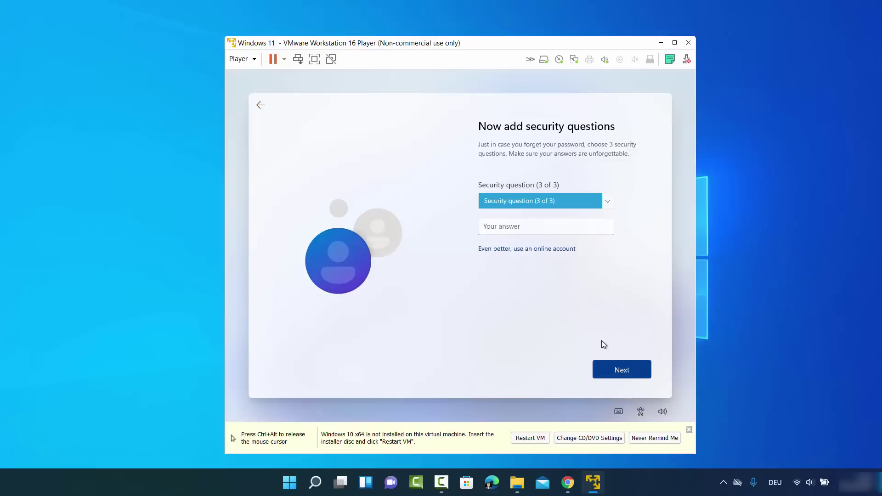
{"action": "left_click", "coordinate": [540, 206]}
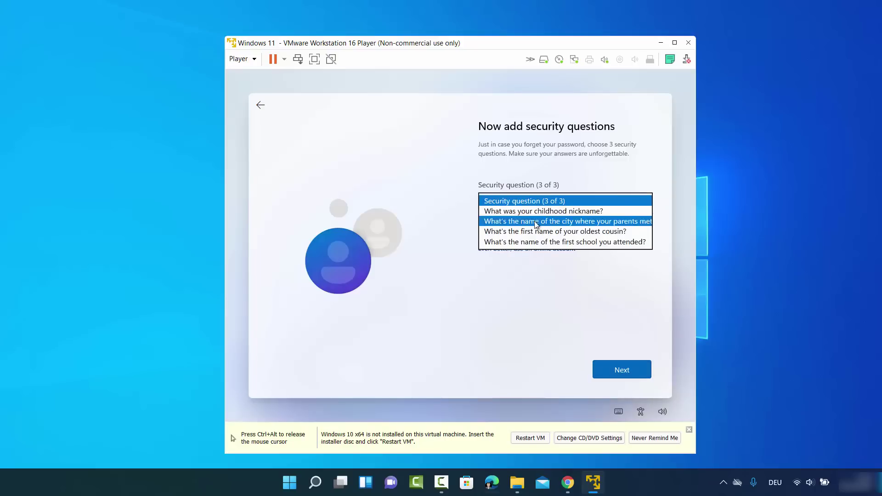
{"action": "left_click", "coordinate": [535, 221]}
{"action": "left_click", "coordinate": [531, 230]}
{"action": "type", "text": "cb"}
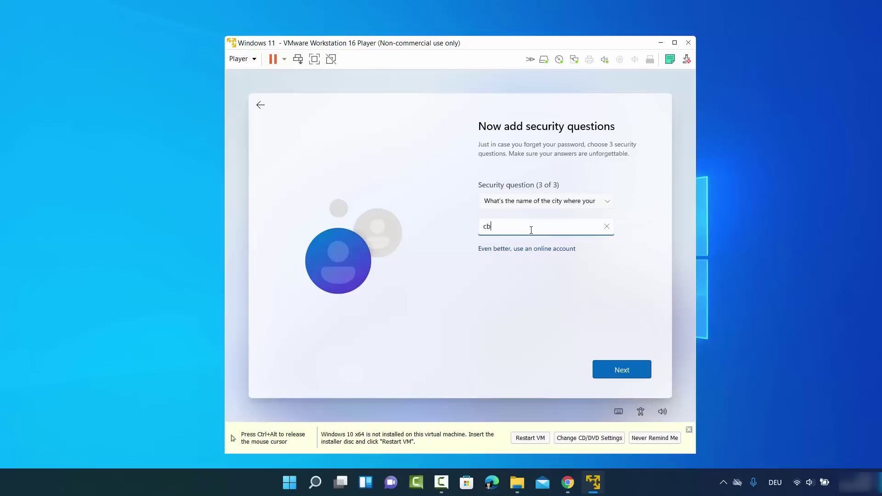
{"action": "left_click", "coordinate": [613, 365]}
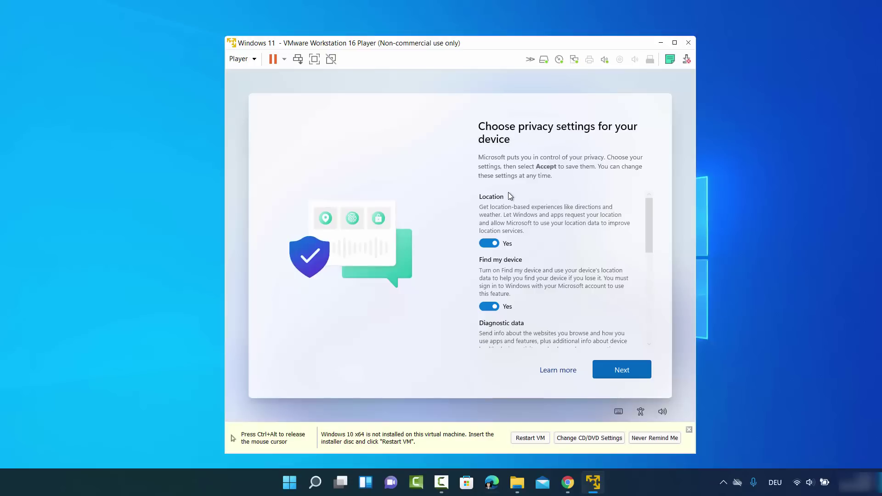
Turn off Location and Find my device, and limit diagnostic data to Required only
{"action": "scroll", "coordinate": [508, 193], "scroll_direction": "down", "scroll_amount": 2}
{"action": "scroll", "coordinate": [508, 197], "scroll_direction": "up", "scroll_amount": 2}
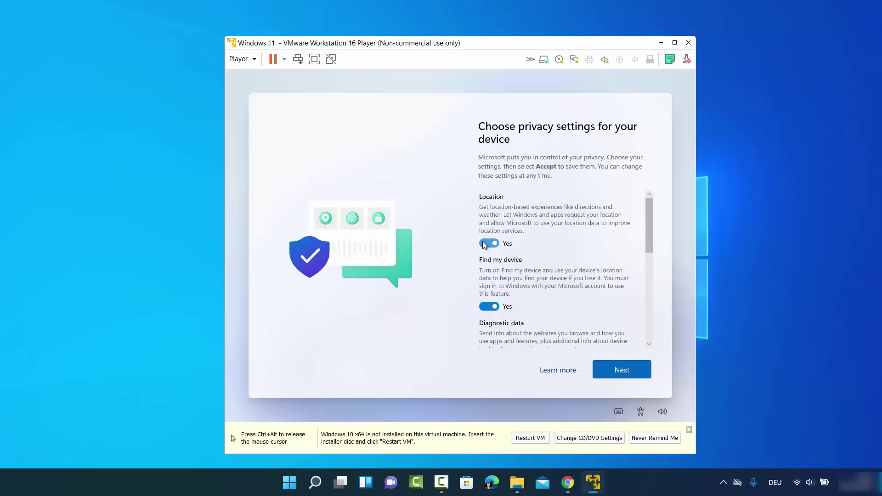
{"action": "left_click", "coordinate": [487, 236]}
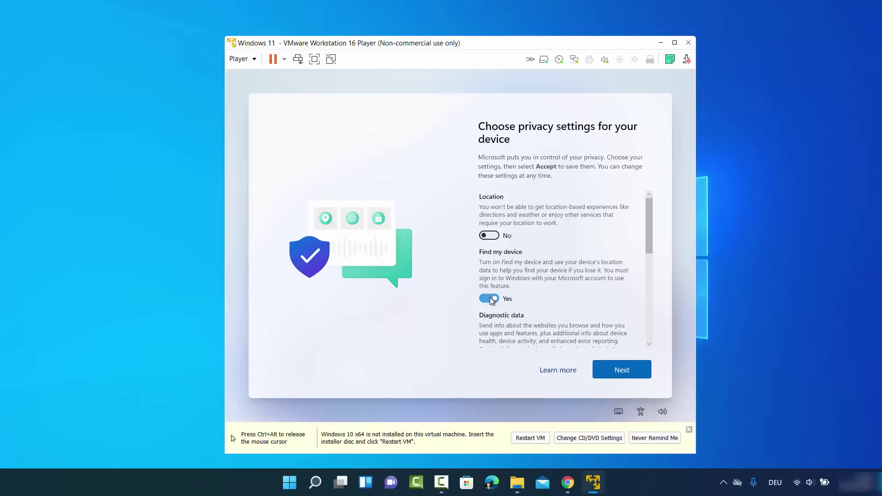
{"action": "left_click", "coordinate": [489, 298]}
{"action": "scroll", "coordinate": [518, 265], "scroll_direction": "down", "scroll_amount": 2}
{"action": "left_click", "coordinate": [487, 306]}
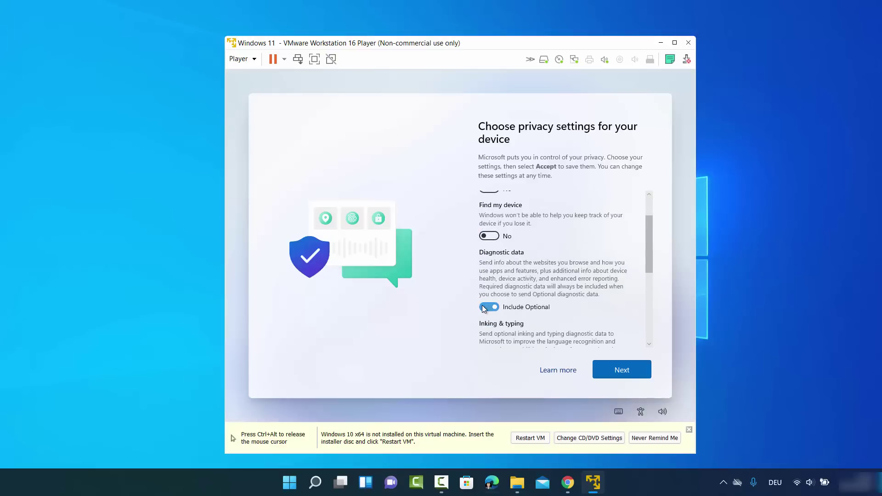
Turn off inking and typing, tailored experiences and advertising ID, then accept
{"action": "scroll", "coordinate": [501, 251], "scroll_direction": "down", "scroll_amount": 2}
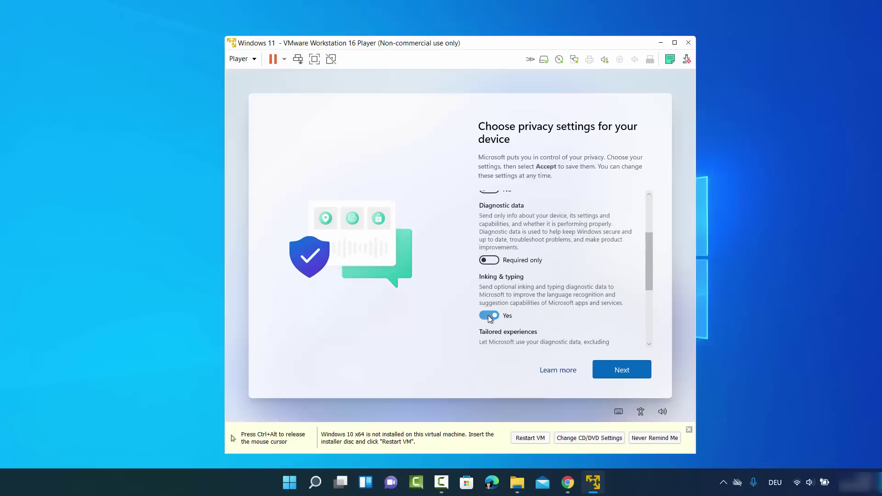
{"action": "left_click", "coordinate": [489, 315]}
{"action": "scroll", "coordinate": [516, 280], "scroll_direction": "down", "scroll_amount": 2}
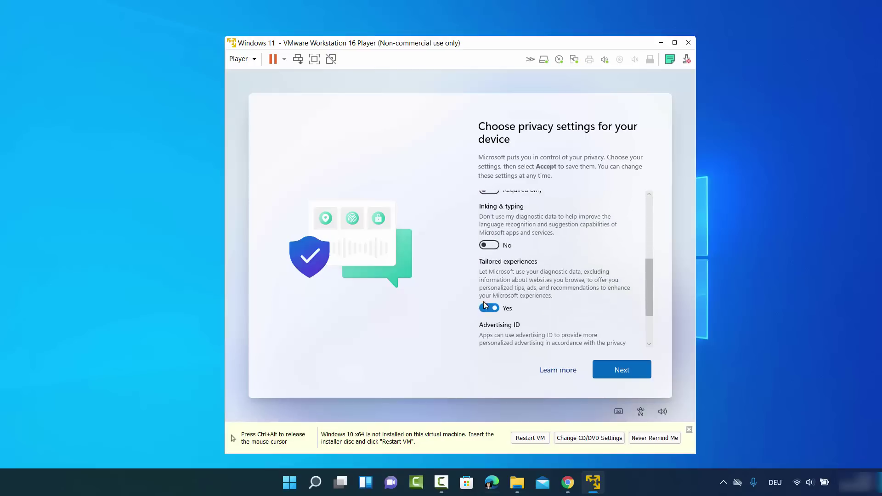
{"action": "left_click", "coordinate": [489, 308]}
{"action": "scroll", "coordinate": [518, 277], "scroll_direction": "down", "scroll_amount": 2}
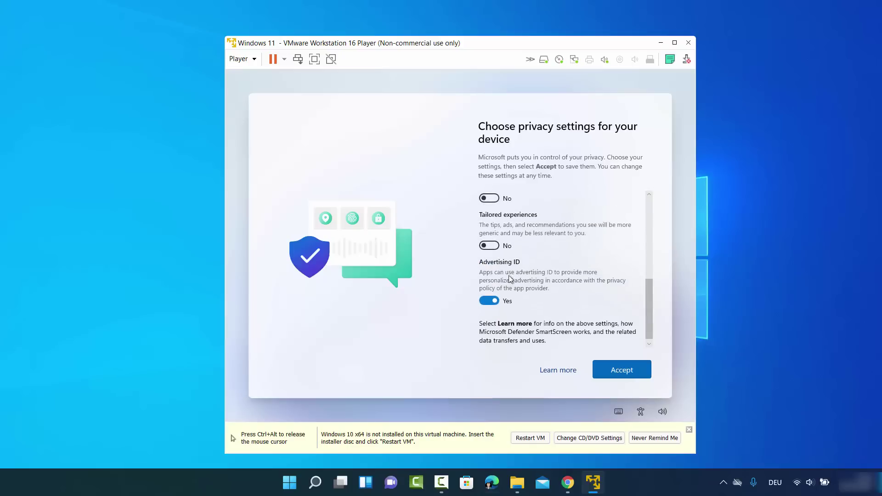
{"action": "left_click", "coordinate": [479, 302]}
{"action": "scroll", "coordinate": [526, 261], "scroll_direction": "up", "scroll_amount": 4}
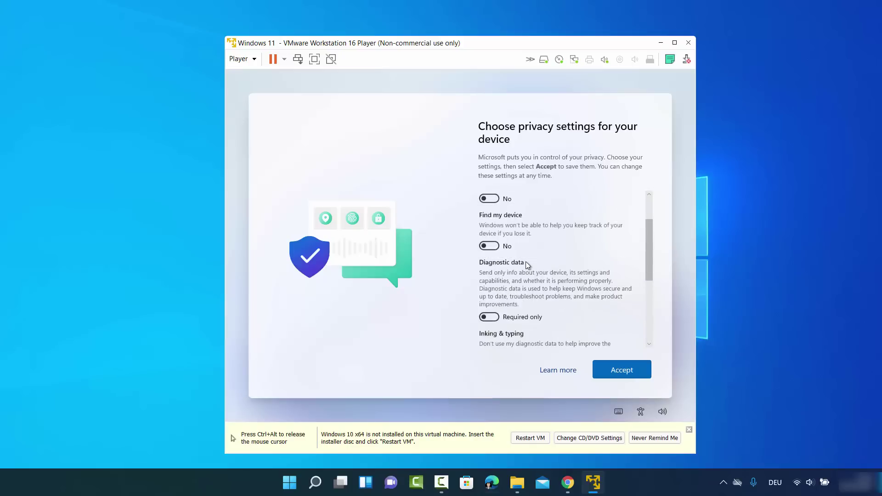
{"action": "scroll", "coordinate": [526, 261], "scroll_direction": "up", "scroll_amount": 4}
{"action": "scroll", "coordinate": [526, 261], "scroll_direction": "down", "scroll_amount": 8}
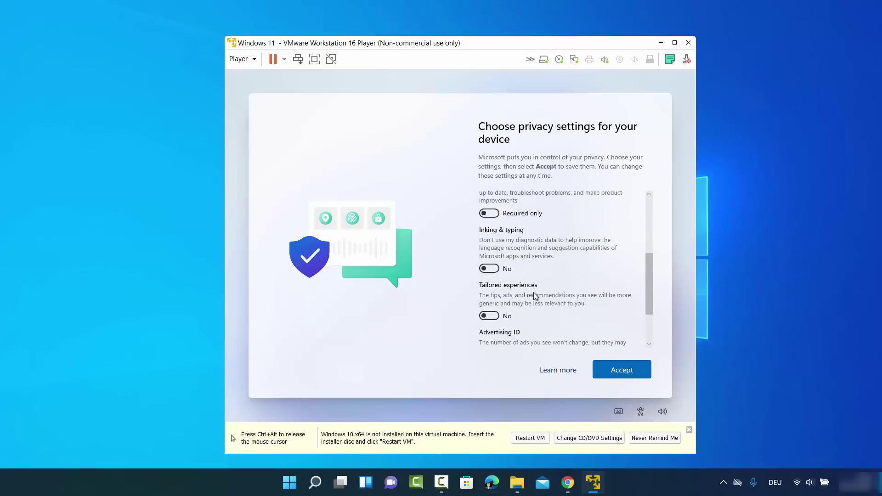
{"action": "scroll", "coordinate": [536, 295], "scroll_direction": "down", "scroll_amount": 3}
{"action": "left_click", "coordinate": [621, 370]}
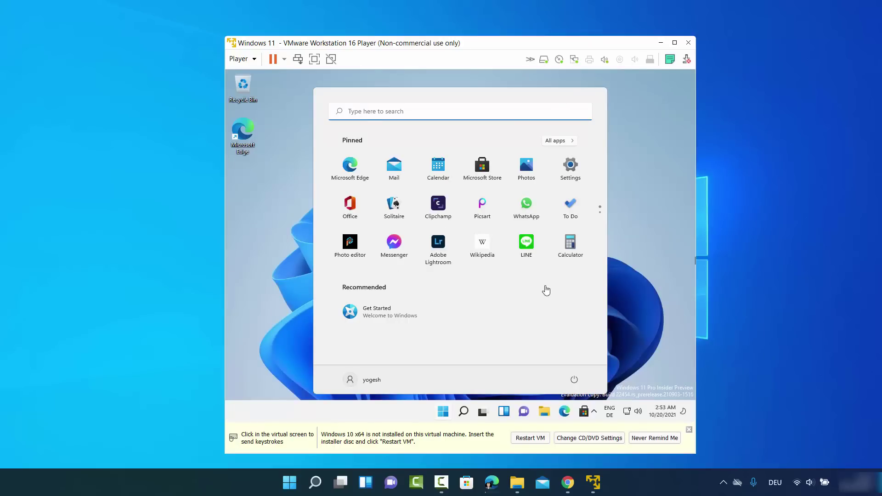
Dismiss the guest's Start menu, release the mouse with Ctrl+Alt, and maximize the player window
{"action": "left_click", "coordinate": [633, 260]}
{"action": "left_click", "coordinate": [633, 261]}
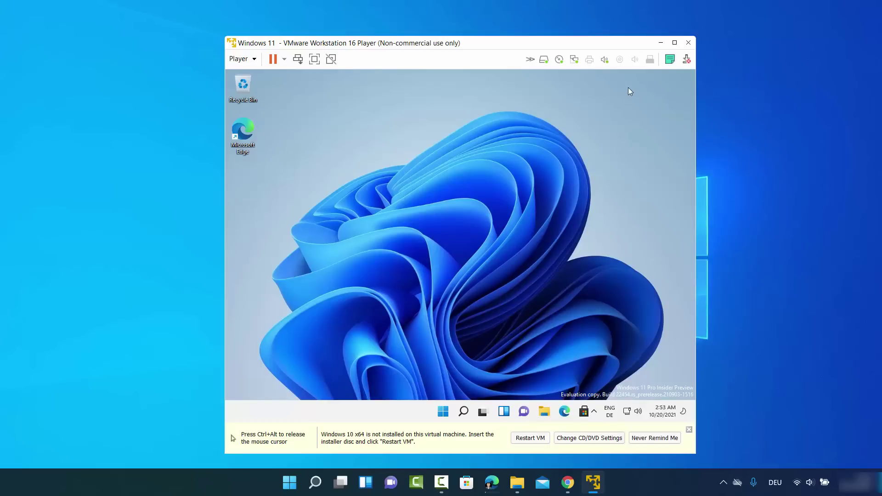
{"action": "key", "text": "ctrl+alt"}
{"action": "mouse_move", "coordinate": [675, 46]}
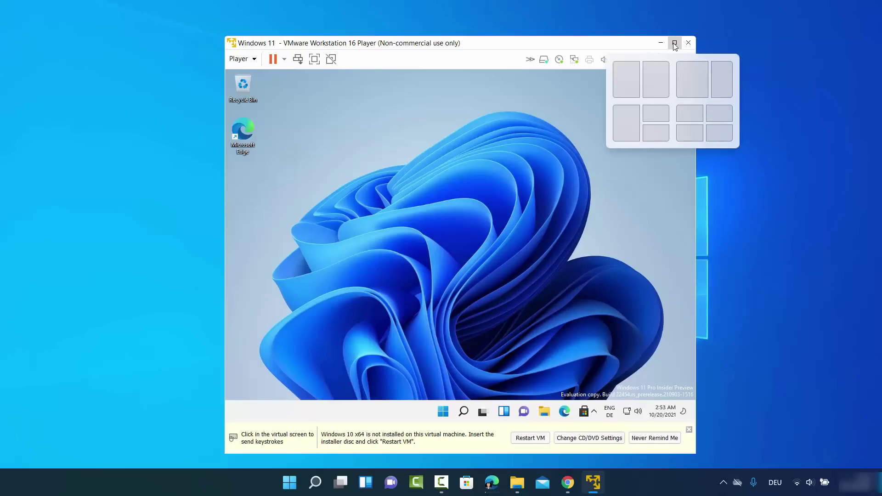
{"action": "left_click", "coordinate": [674, 42]}
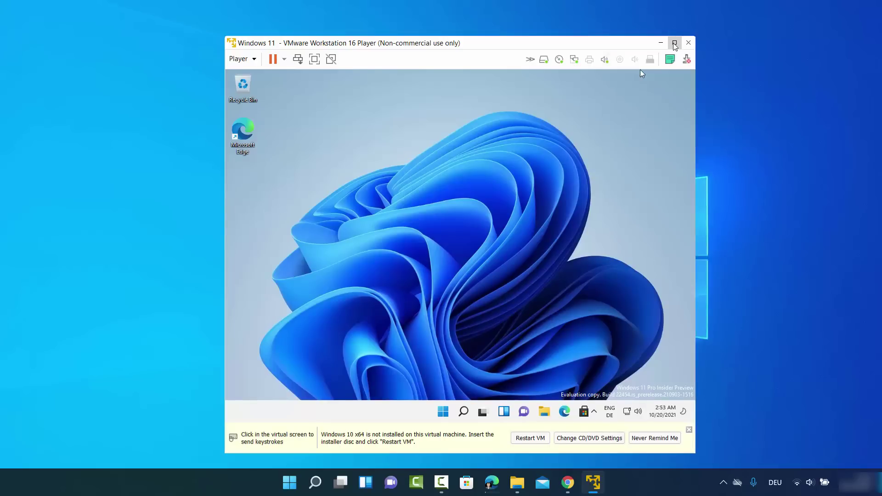
{"action": "left_click", "coordinate": [343, 244]}
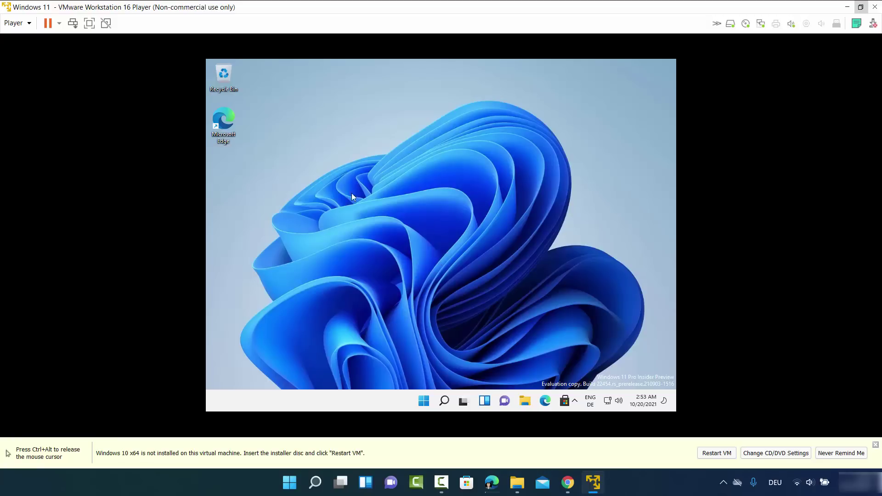
Mount the VMware Tools disc via Player > Manage > Install VMware Tools
{"action": "left_click", "coordinate": [29, 29]}
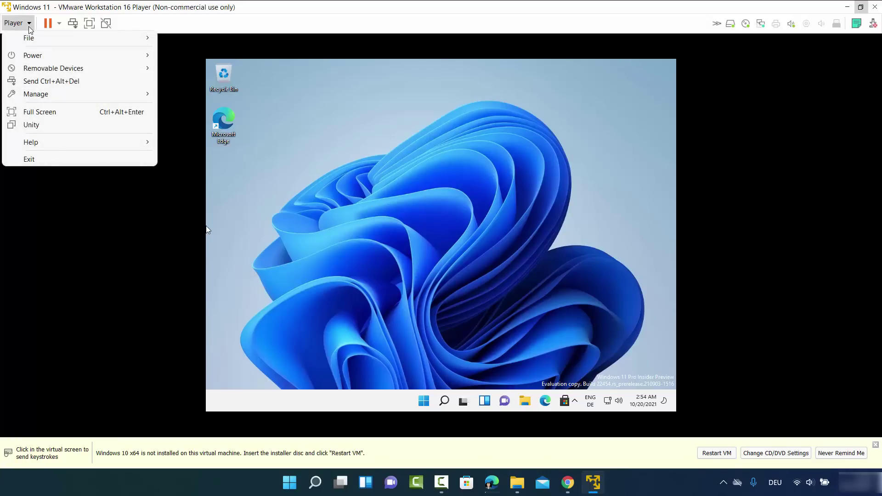
{"action": "mouse_move", "coordinate": [102, 99]}
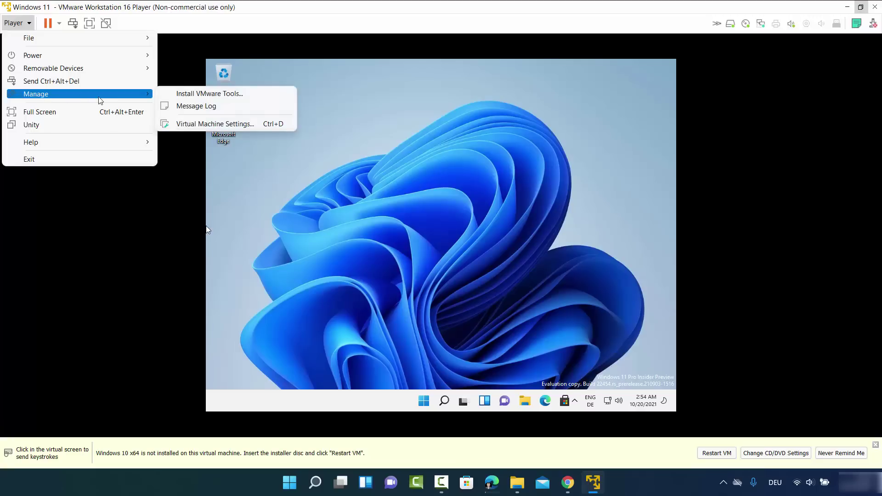
{"action": "left_click", "coordinate": [196, 94]}
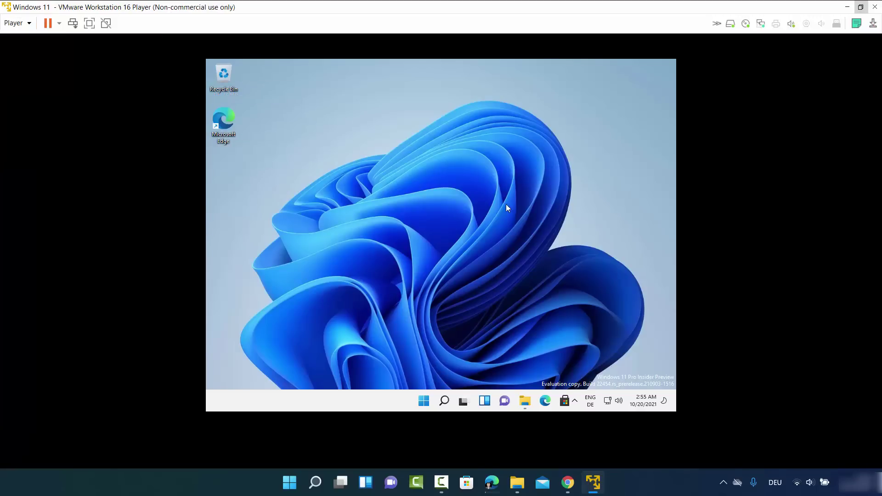
Browse in the guest's File Explorer to This PC and open DVD Drive (D:) VMware Tools
{"action": "left_click", "coordinate": [526, 402]}
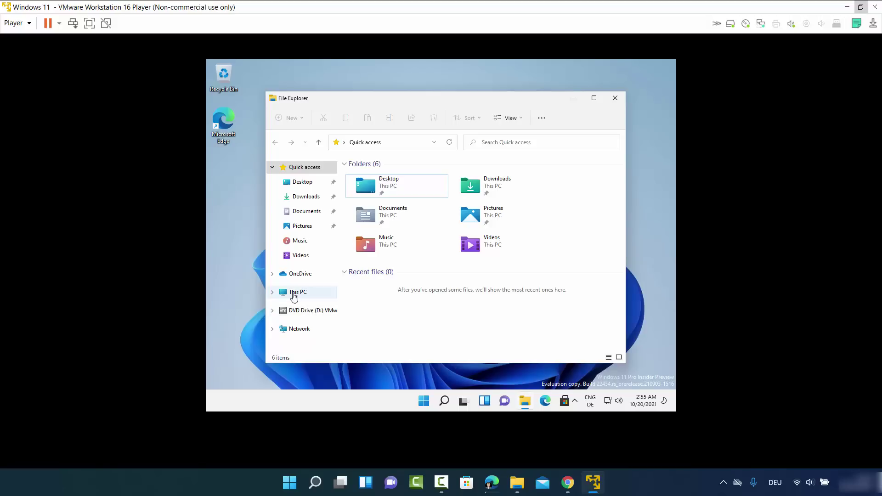
{"action": "left_click", "coordinate": [299, 292]}
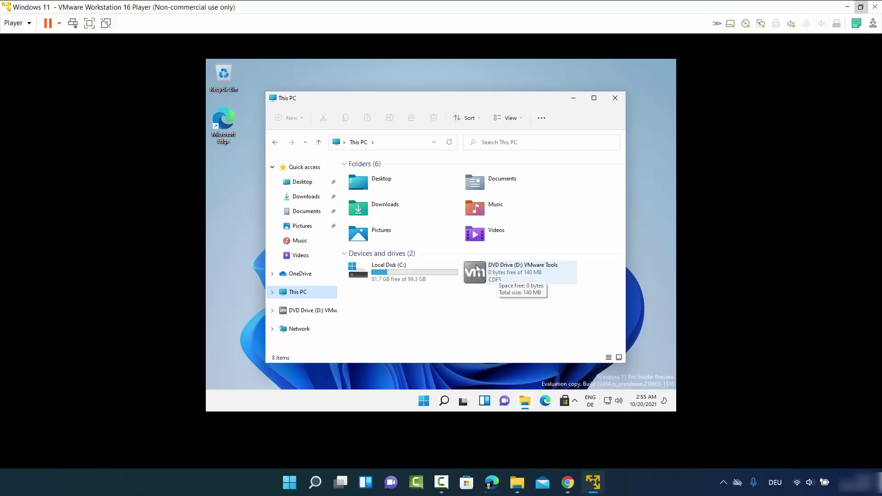
{"action": "double_click", "coordinate": [500, 275]}
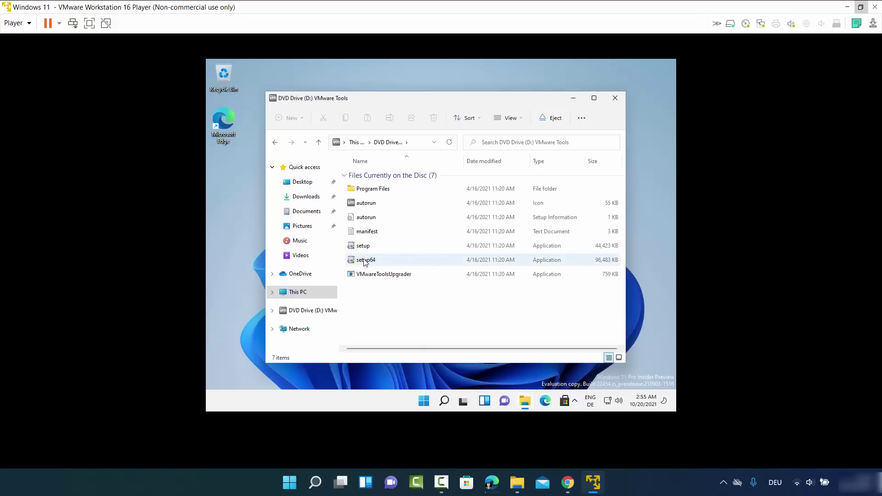
Launch setup64 from the VMware Tools disc and approve the UAC prompt
{"action": "double_click", "coordinate": [367, 263]}
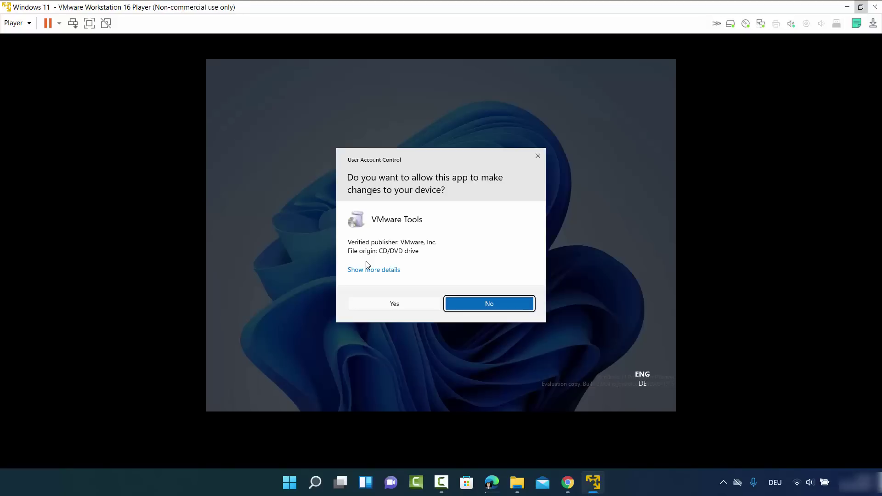
{"action": "left_click", "coordinate": [401, 306]}
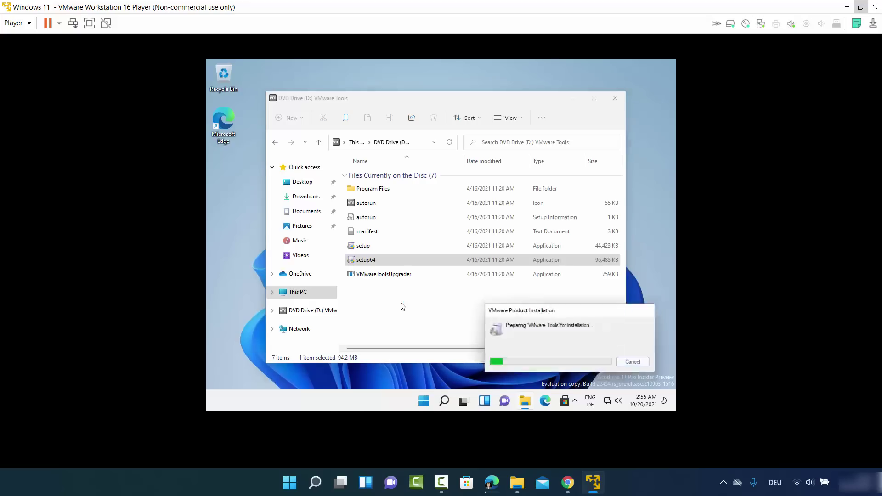
{"action": "left_click", "coordinate": [572, 101]}
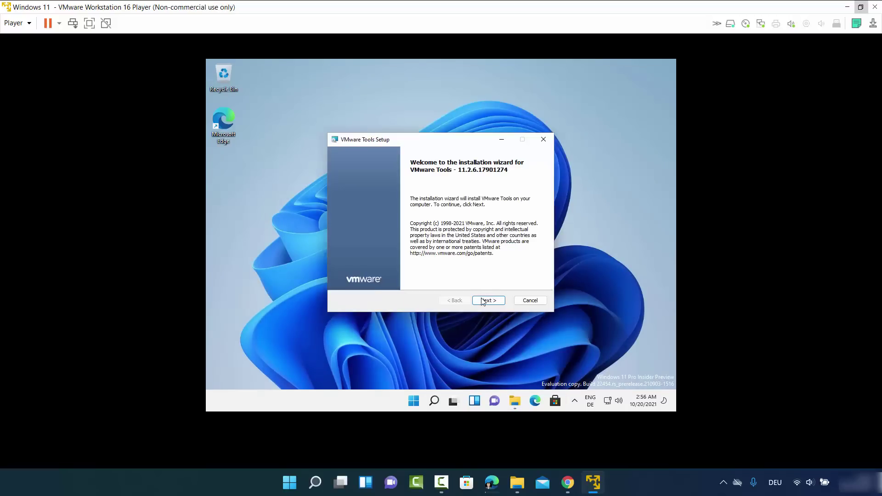
Install VMware Tools with the Complete setup type, finish the wizard, and accept the restart
{"action": "left_click", "coordinate": [483, 303]}
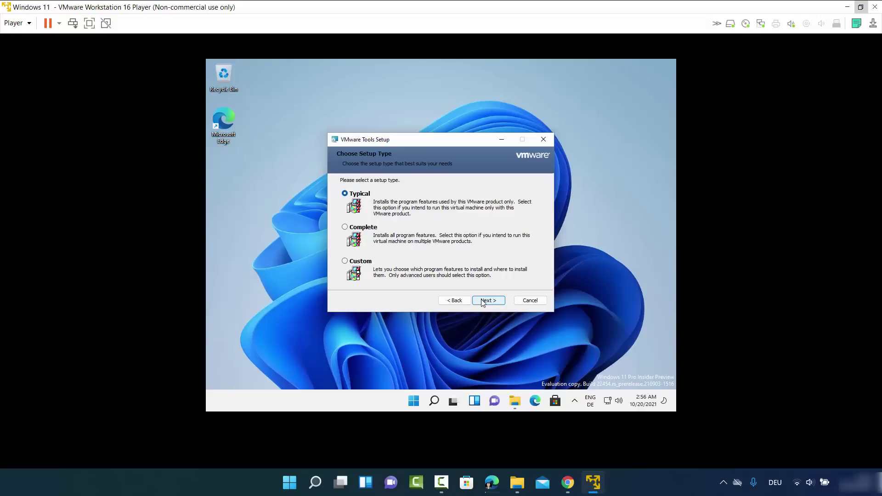
{"action": "left_click", "coordinate": [346, 228]}
{"action": "left_click", "coordinate": [489, 304]}
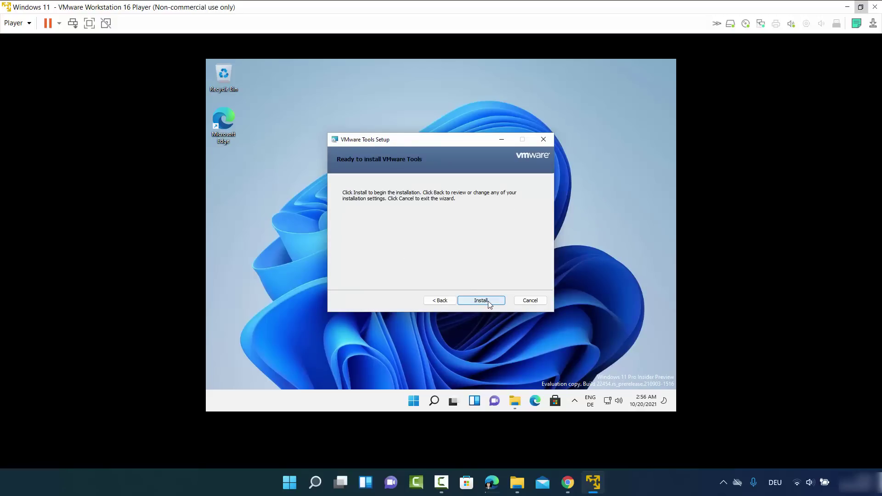
{"action": "left_click", "coordinate": [489, 304]}
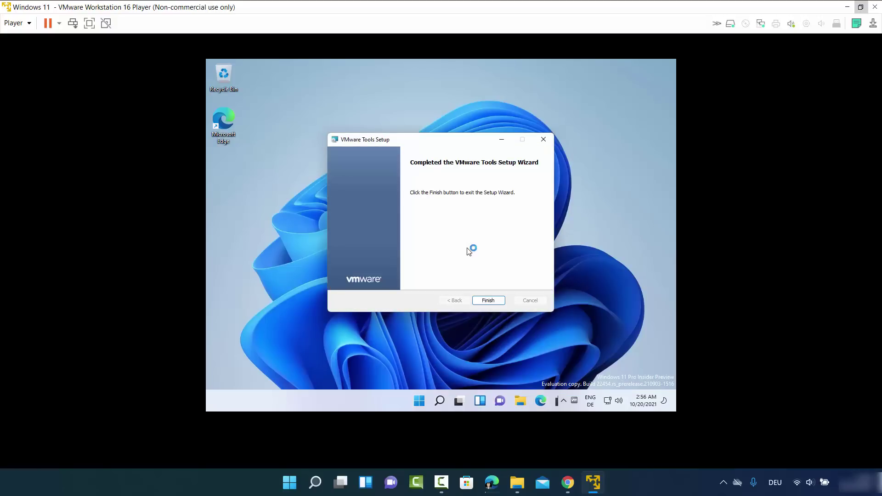
{"action": "left_click", "coordinate": [486, 300]}
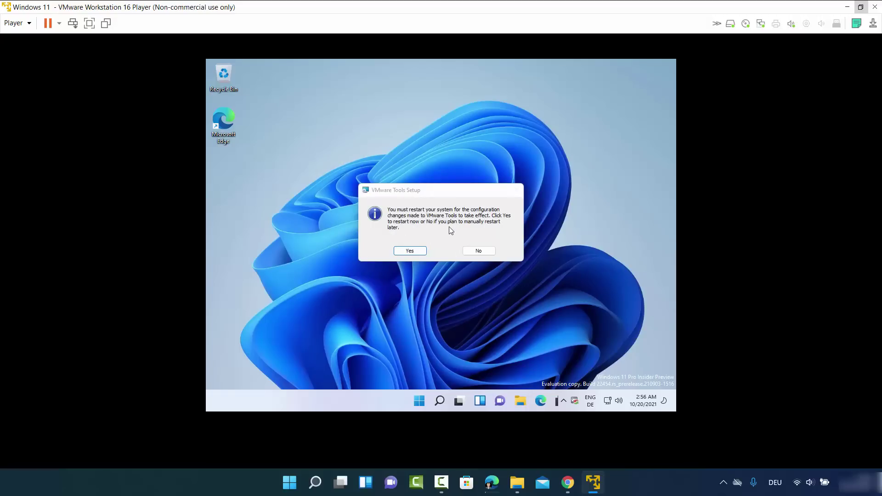
{"action": "left_click", "coordinate": [410, 251]}
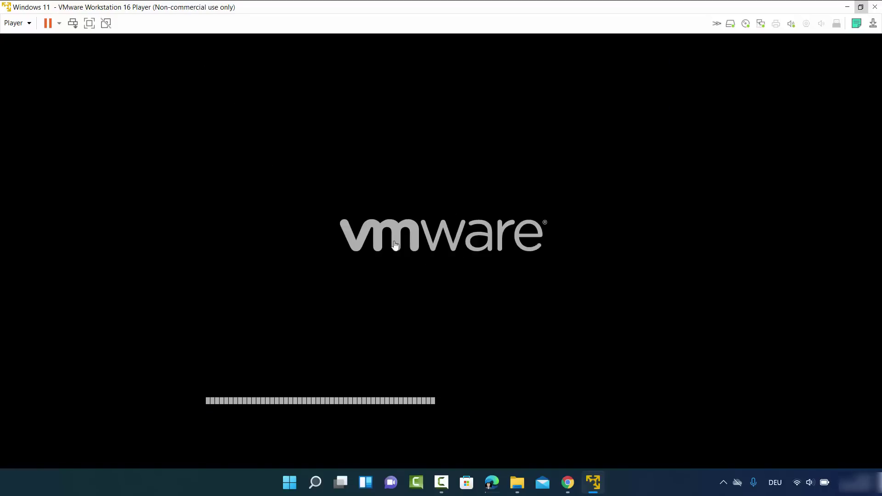
Maximize the player after the reboot and sign in past the lock screen with the local account password
{"action": "mouse_move", "coordinate": [674, 48]}
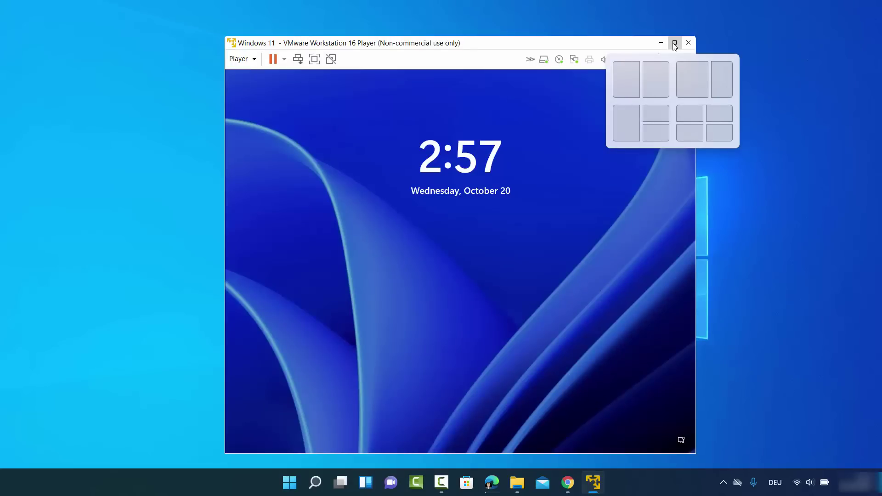
{"action": "left_click", "coordinate": [675, 46]}
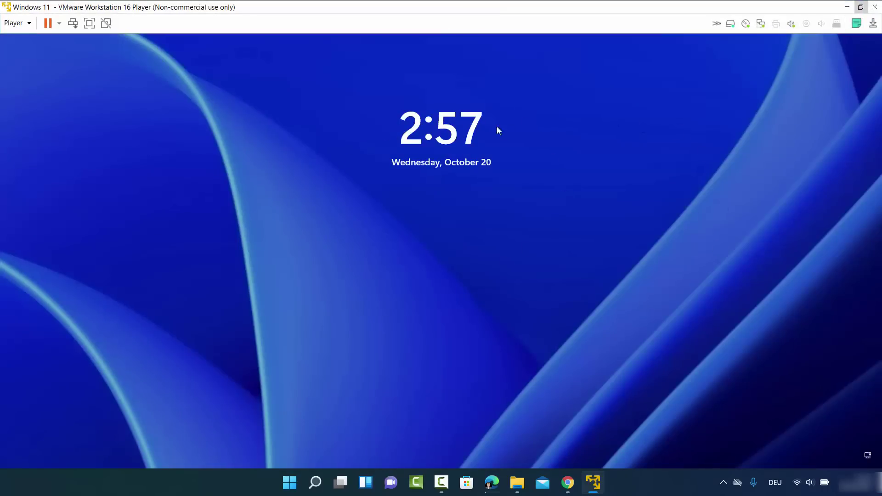
{"action": "left_click", "coordinate": [514, 339]}
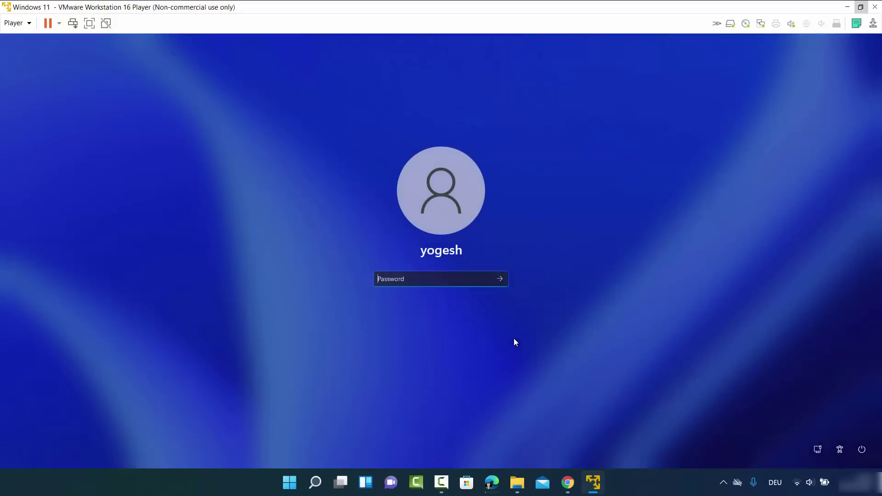
{"action": "type", "text": "••••••"}
{"action": "key", "text": "Return"}
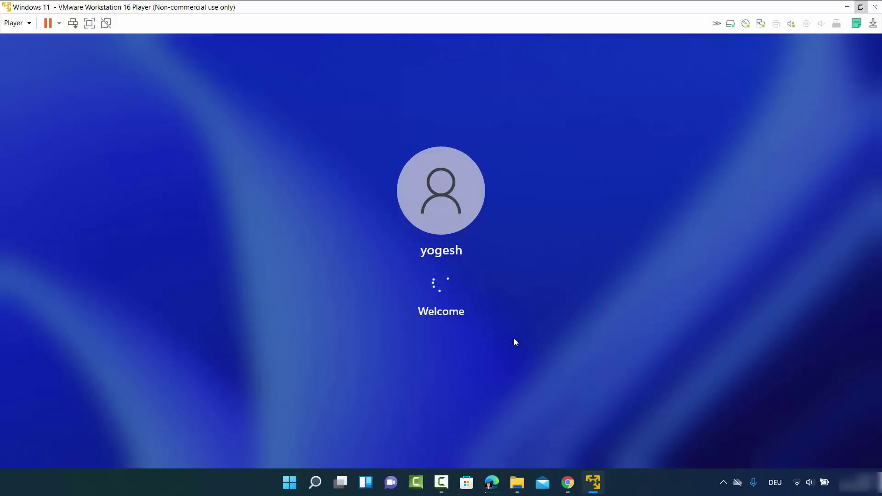